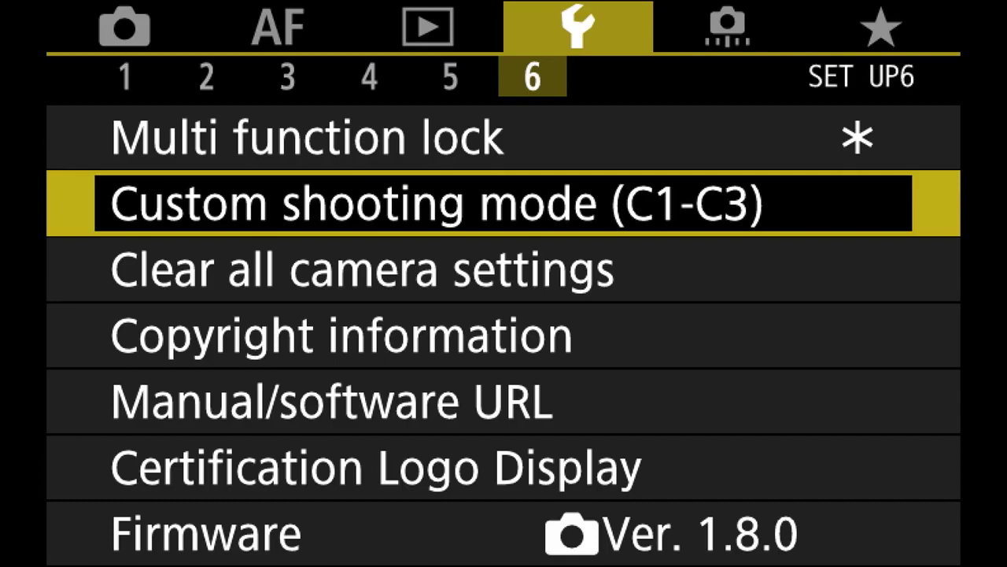
- Check the firmware version (Ver. 1.8.0) on SET UP6, then page back to SHOOT1 Image quality
key("Down")
key("Down")
key("Down")
key("Down")
key("Down")
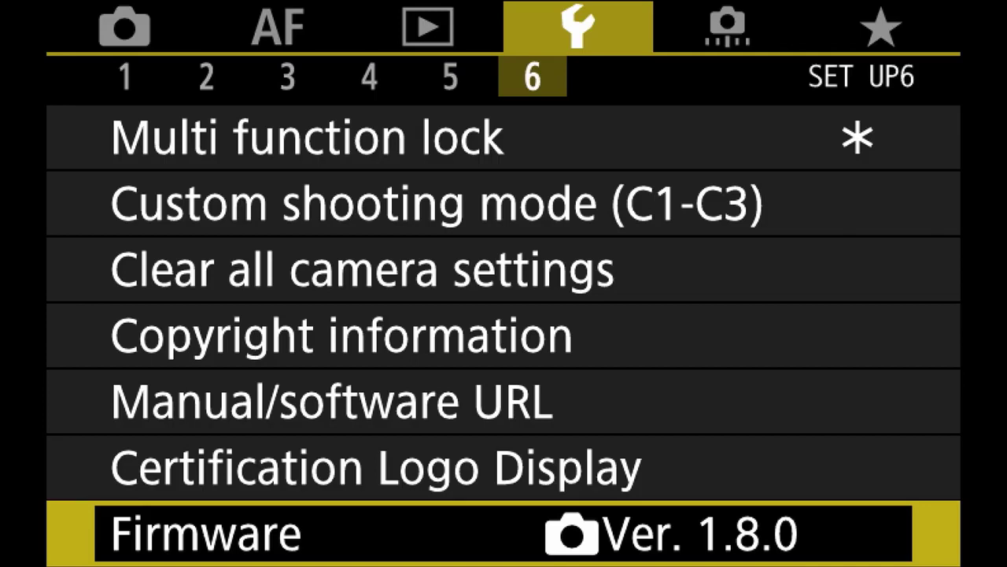
key("Left")
key("Left")
key("Left")
key("Left")
key("Left")
key("Left")
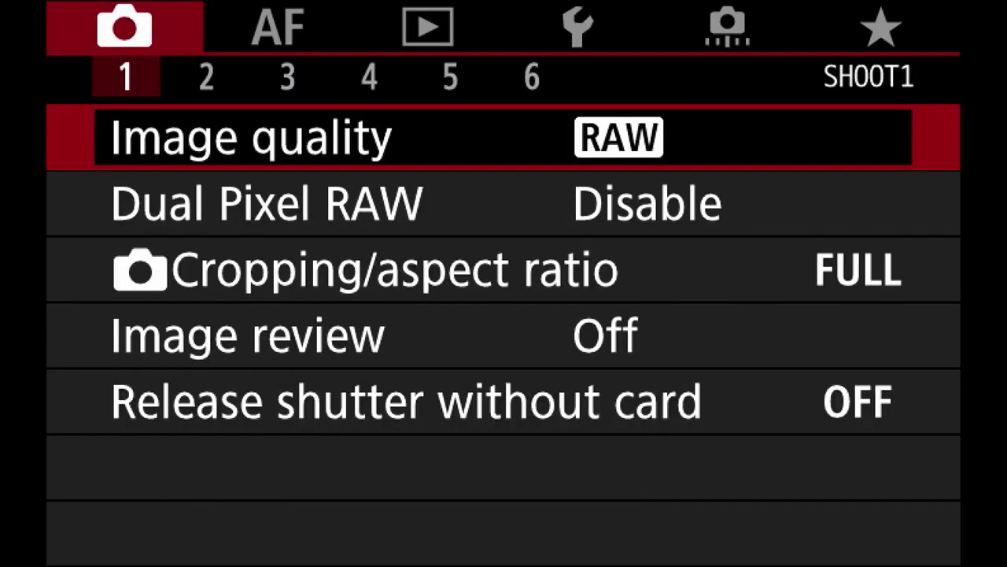
- Set image quality to RAW only, with no JPEG
key("Return")
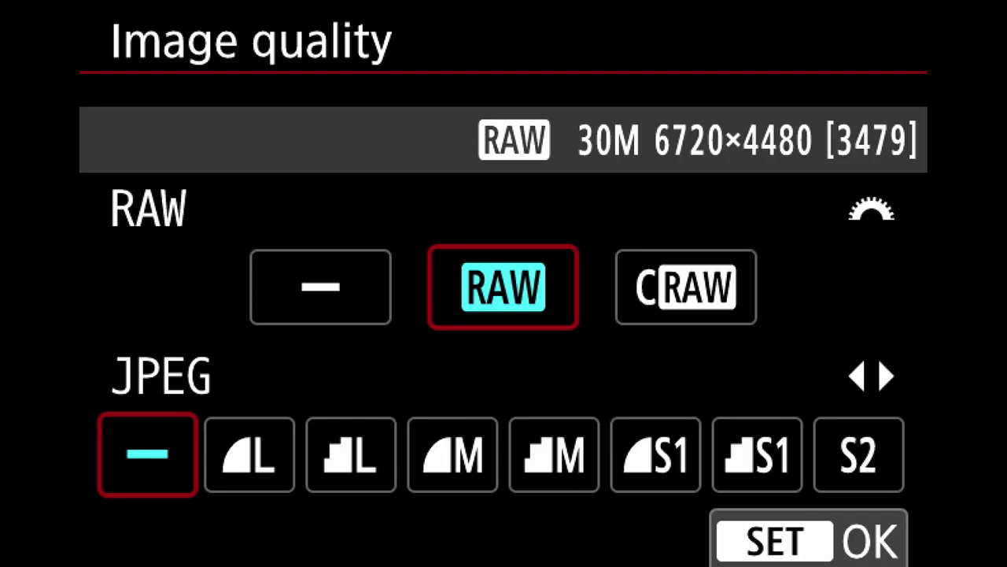
key("Right")
key("Left")
key("Return")
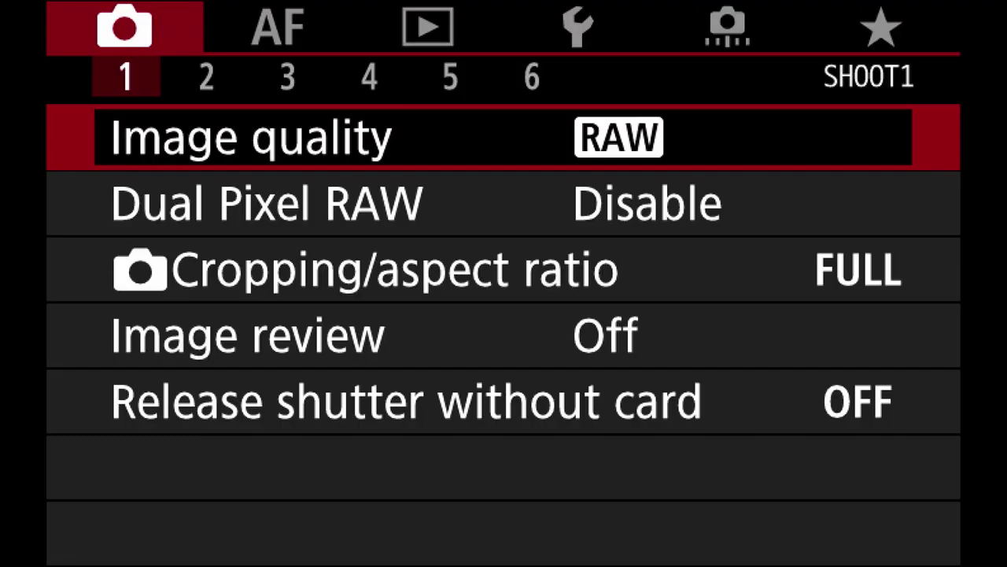
- Keep Cropping/aspect ratio at FULL after stepping through the crop options
key("Down")
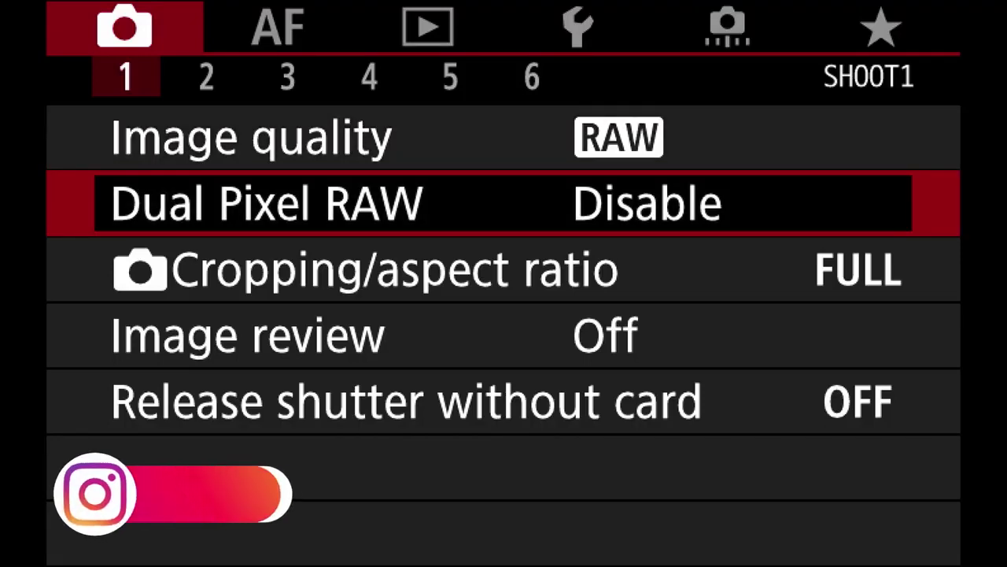
key("Down")
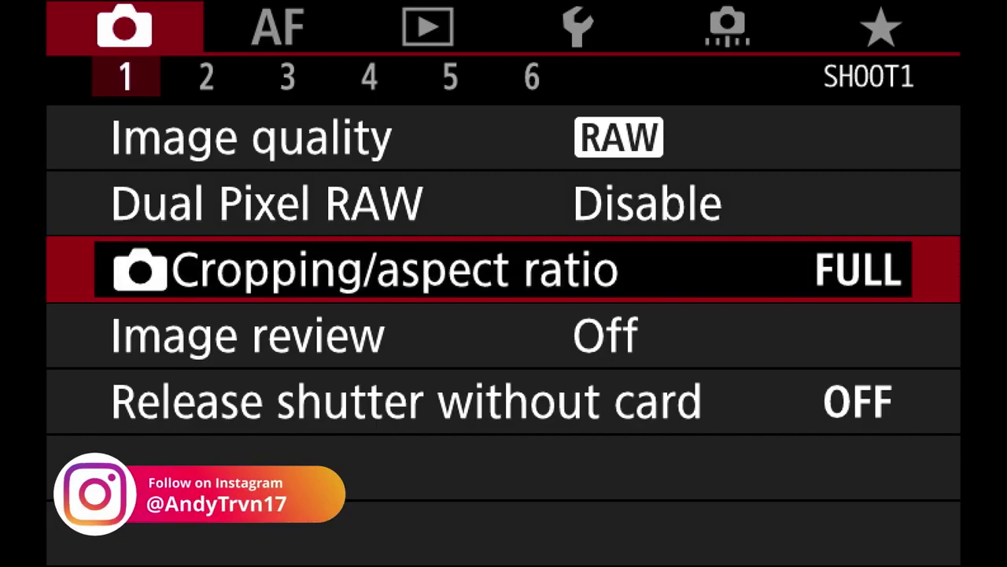
key("Return")
key("Right")
key("Right")
key("Right")
key("Right")
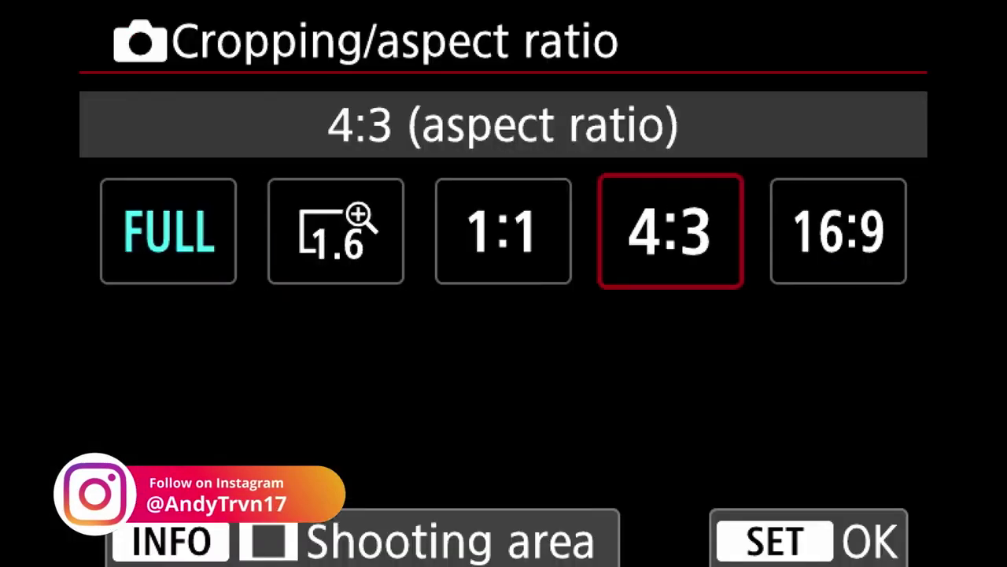
key("Left")
key("Left")
key("Left")
key("Left")
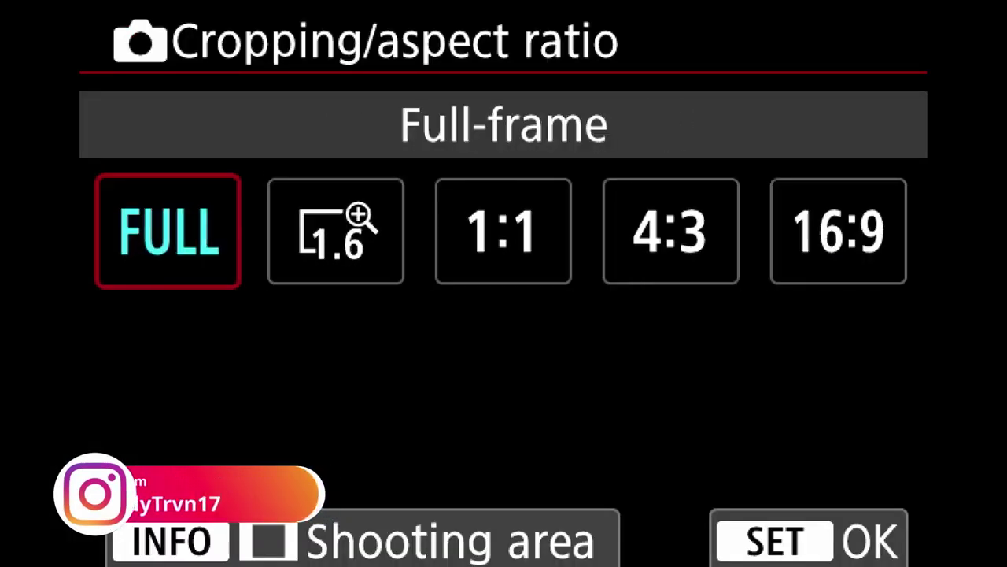
key("Return")
key("Down")
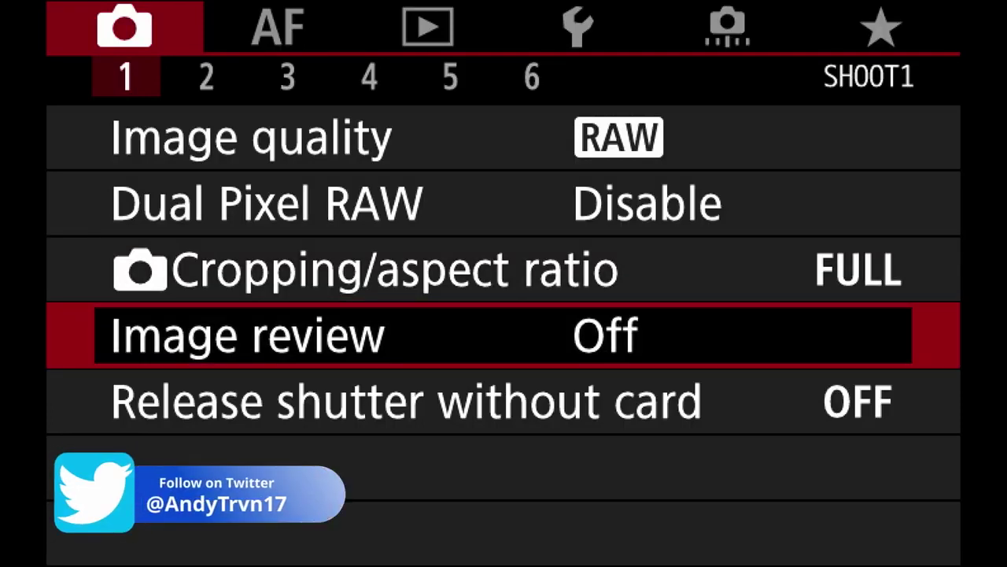
- Browse the 2, 4, 8 sec. and Hold review durations, keeping image review Off
key("Return")
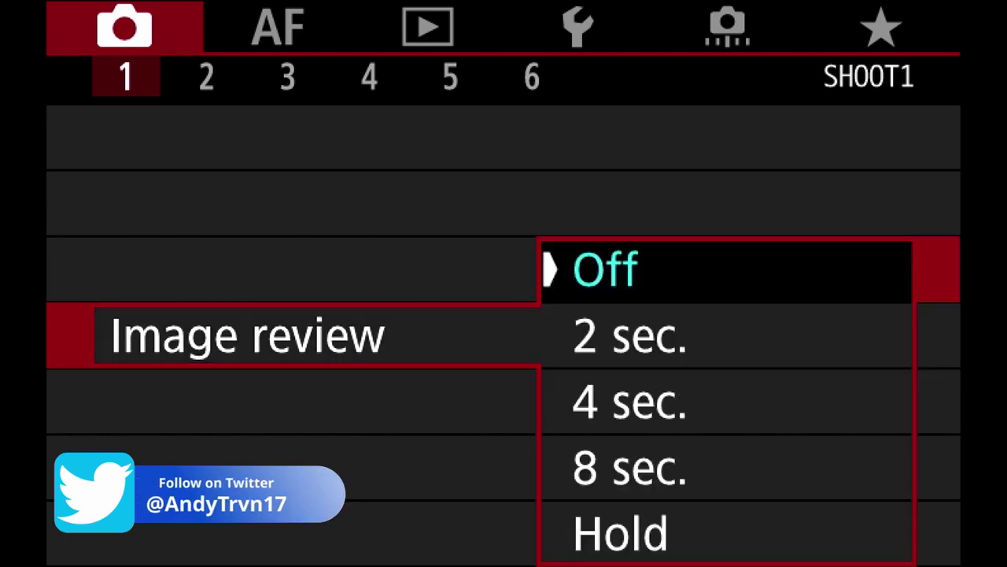
key("Down")
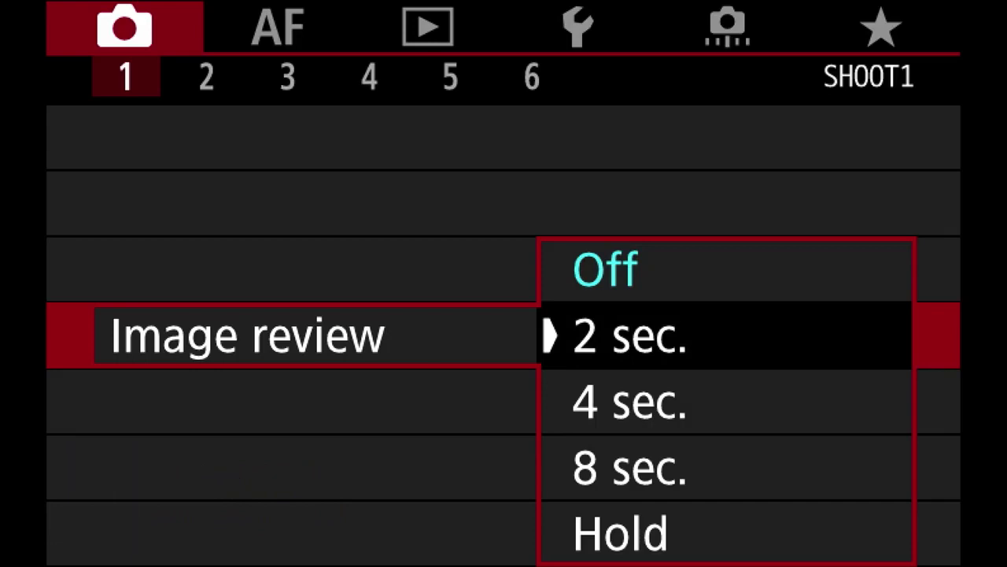
key("Down")
key("Down")
key("Down")
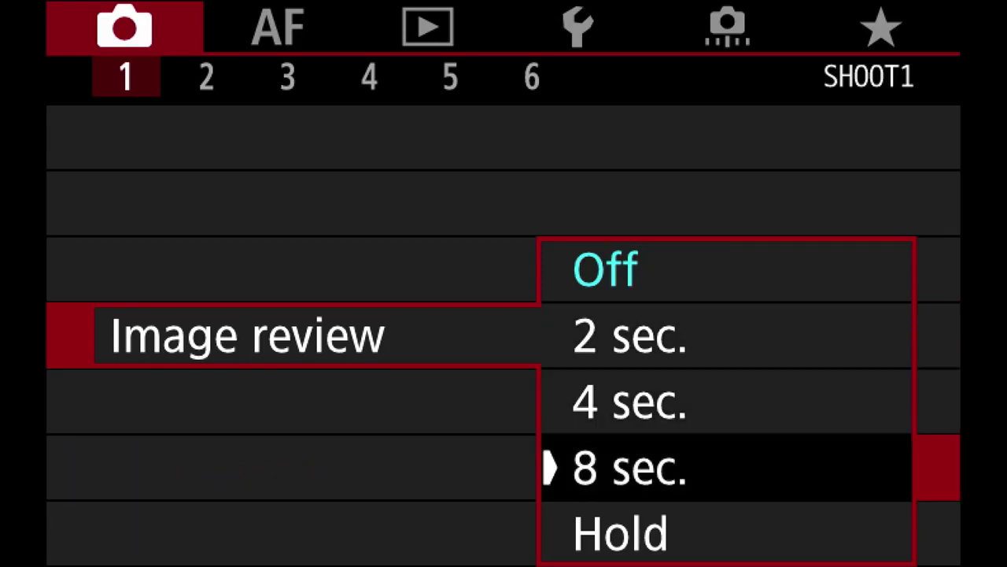
key("Up")
key("Up")
key("Up")
key("Up")
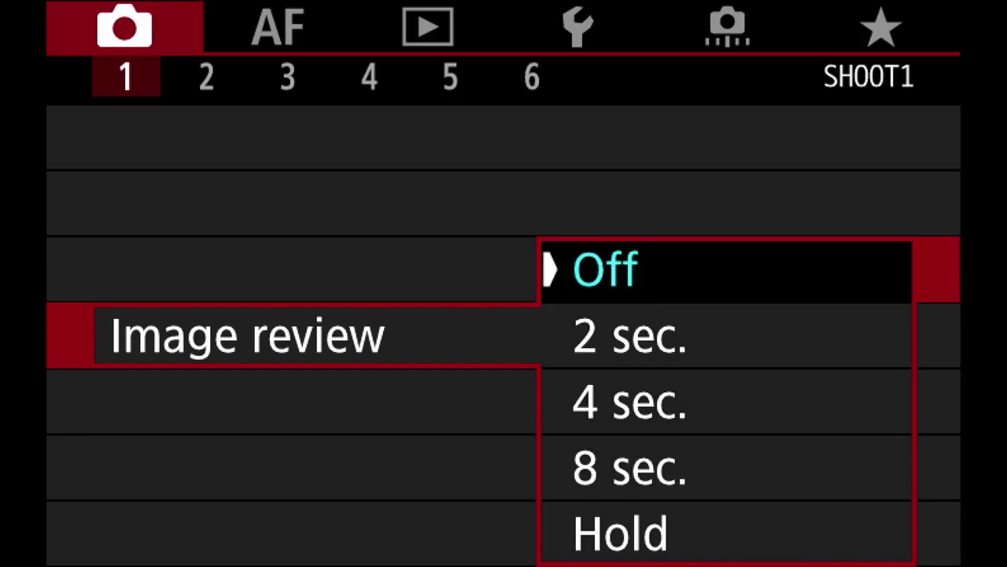
key("Return")
key("Down")
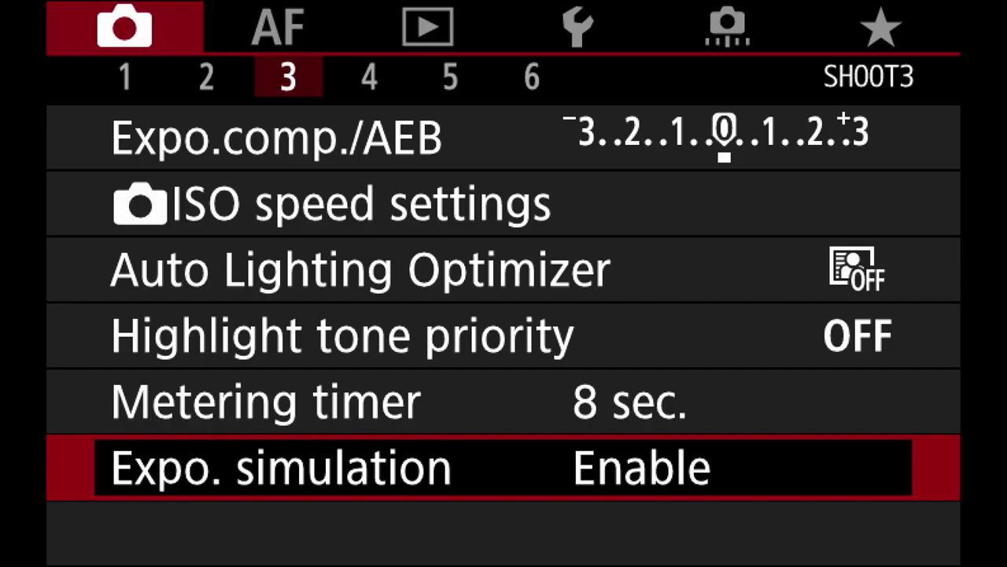
- Disable Expo. simulation, change ISO with the dial, then set Expo. simulation back to Enable
key("Return")
key("Down")
key("Down")
key("Return")
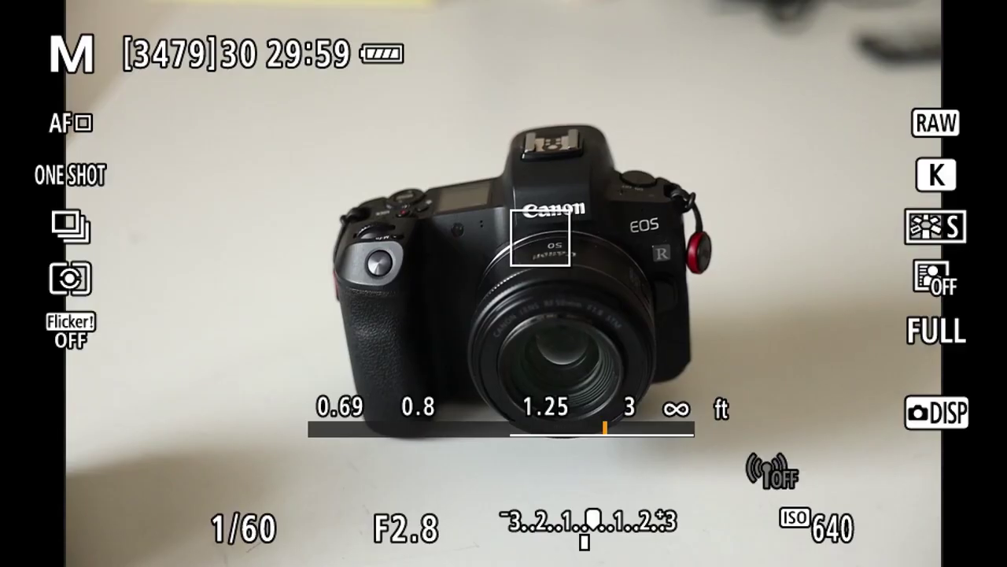
scroll(830, 307, "up", 12)
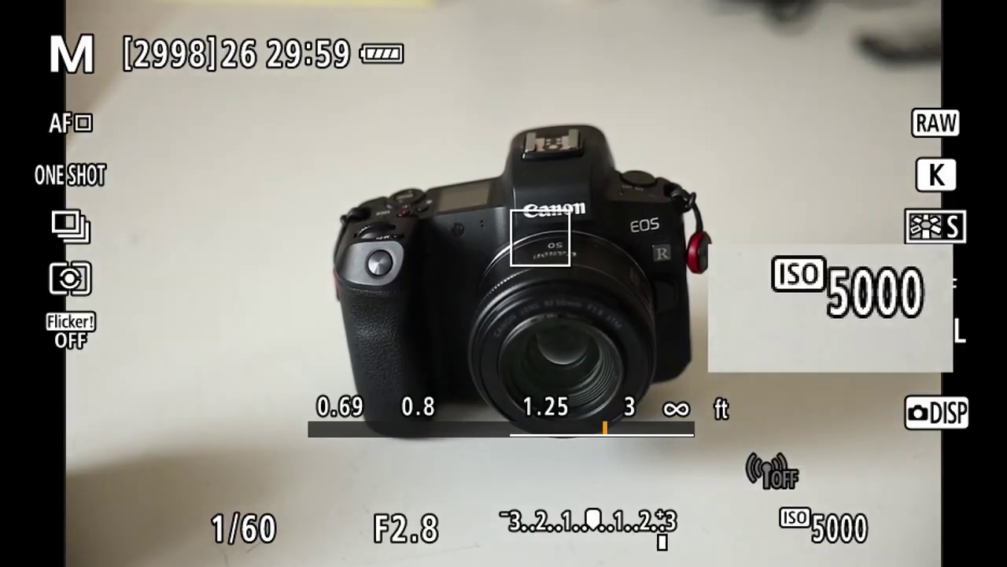
scroll(831, 307, "down", 10)
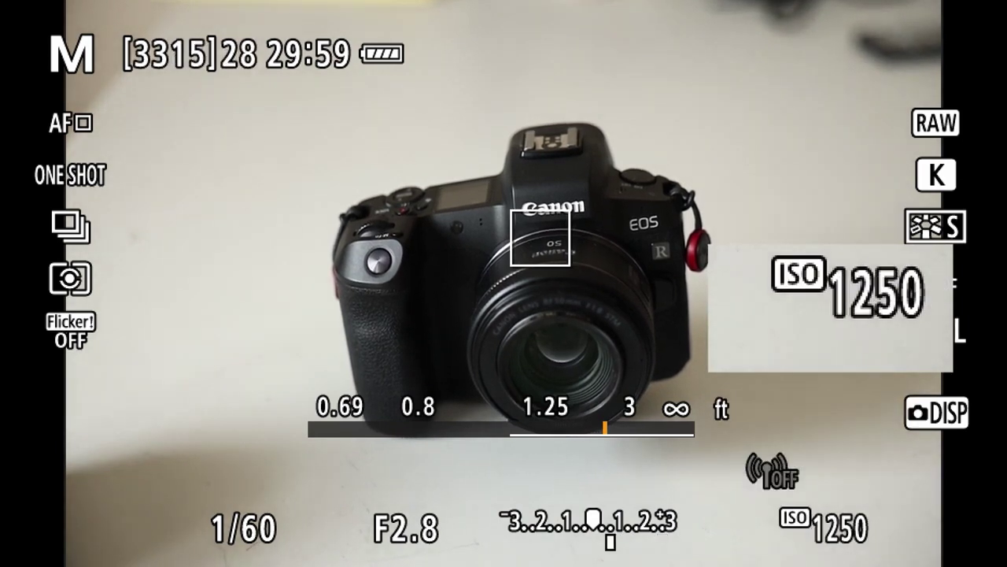
scroll(830, 307, "down", 2)
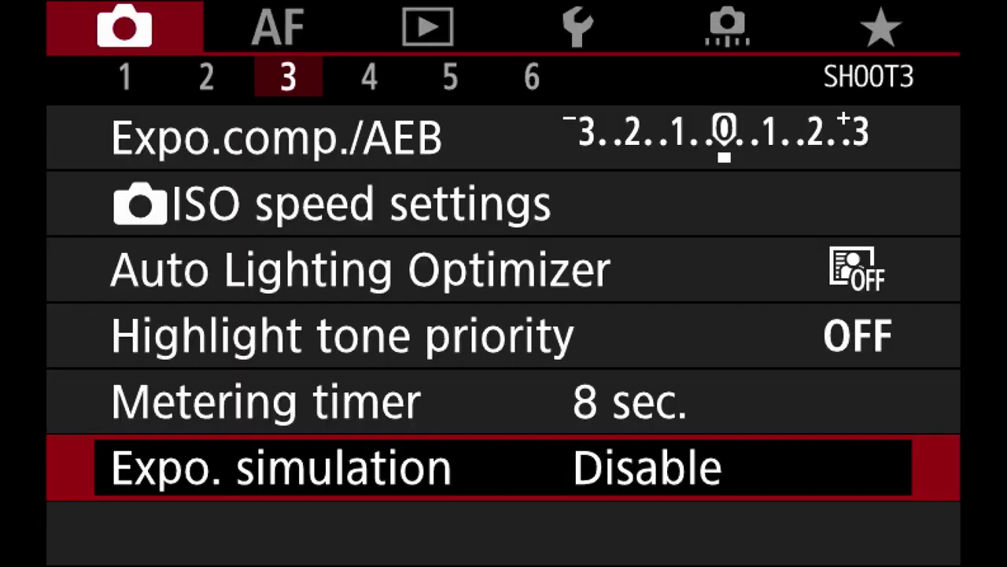
key("Return")
key("Up")
key("Up")
key("Return")
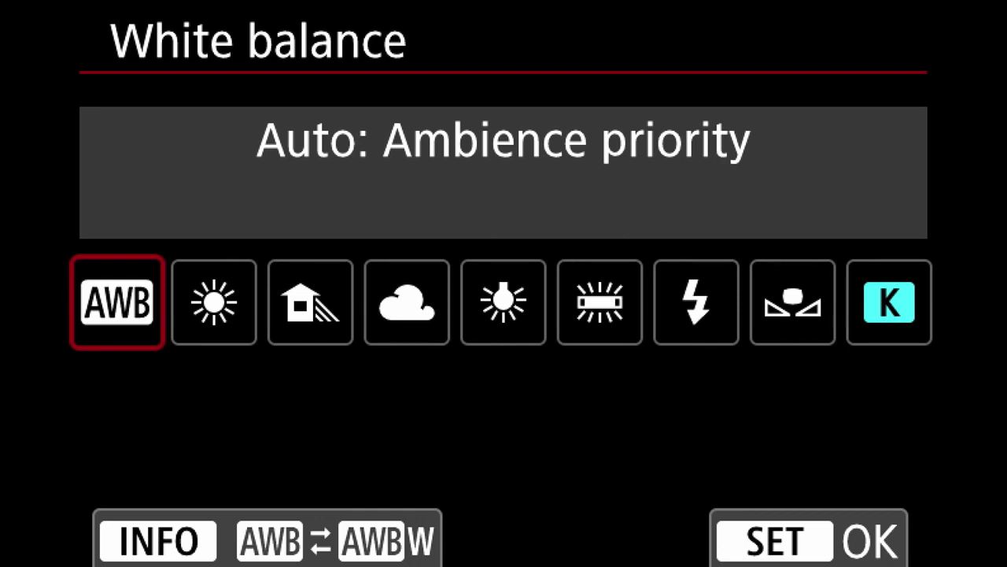
- Preview the Daylight, Shade, Cloudy, Tungsten and fluorescent presets, then settle on Kelvin 5200
left_click(889, 302)
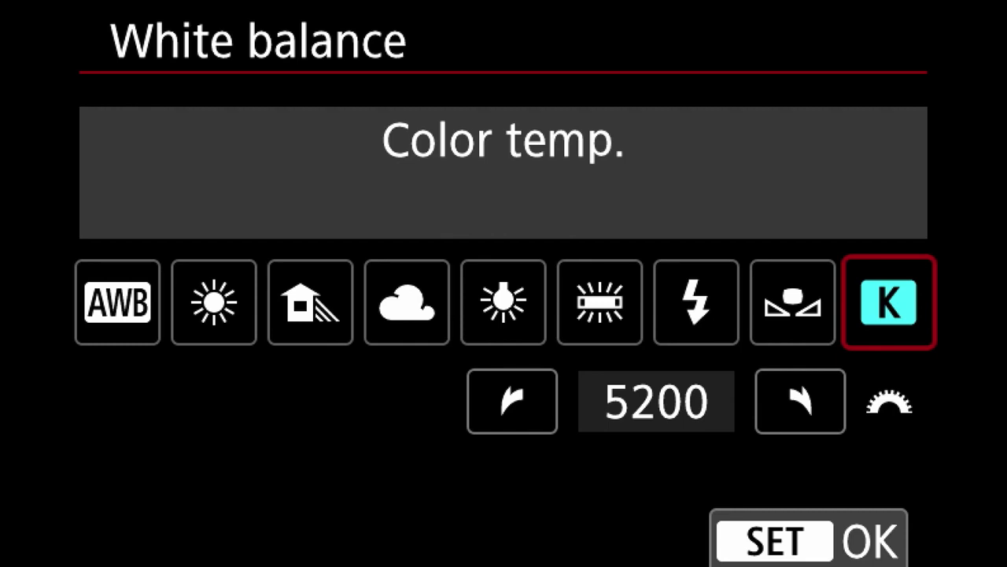
key("Left")
key("Left")
key("Left")
key("Left")
key("Left")
key("Left")
key("Left")
key("Left")
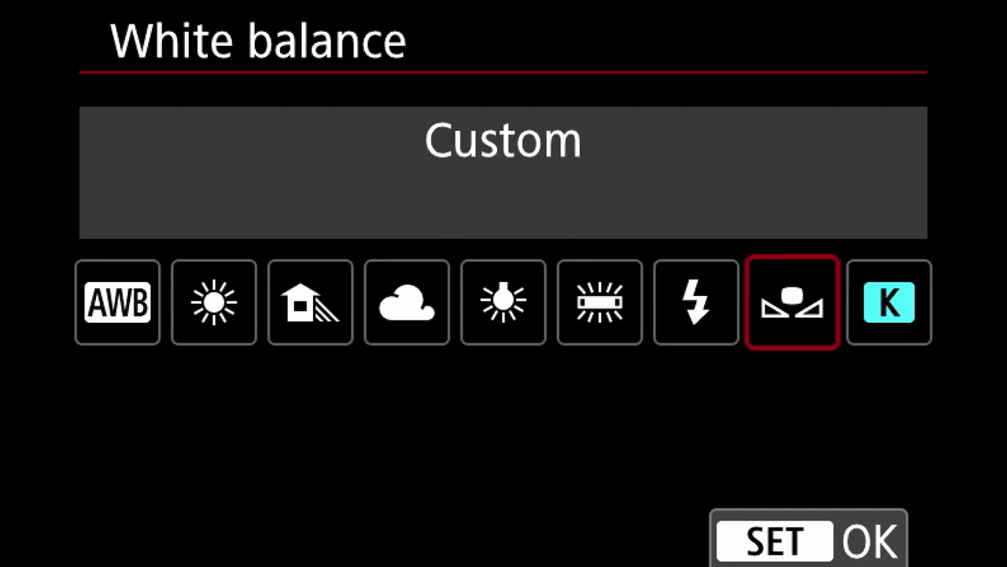
key("Right")
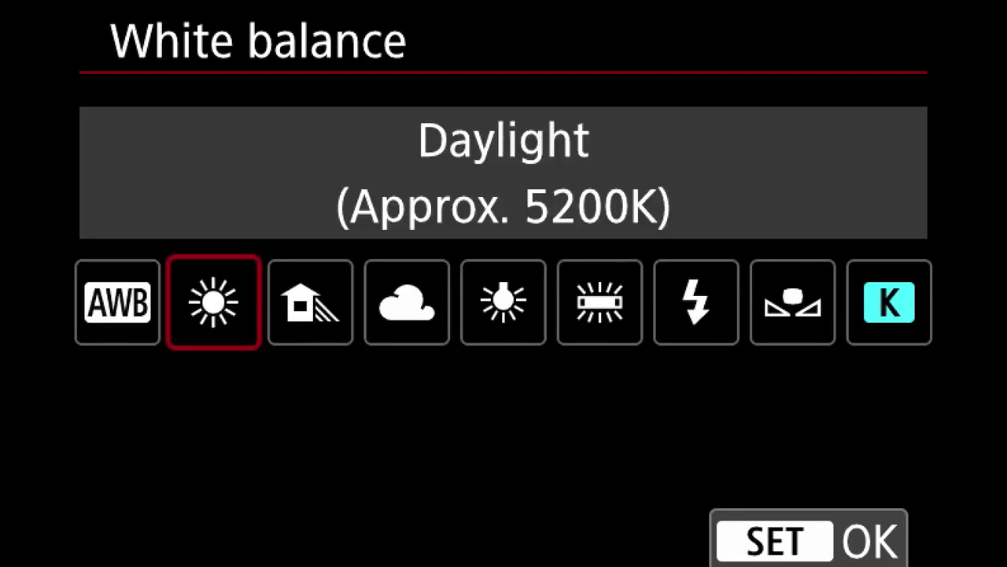
key("Right")
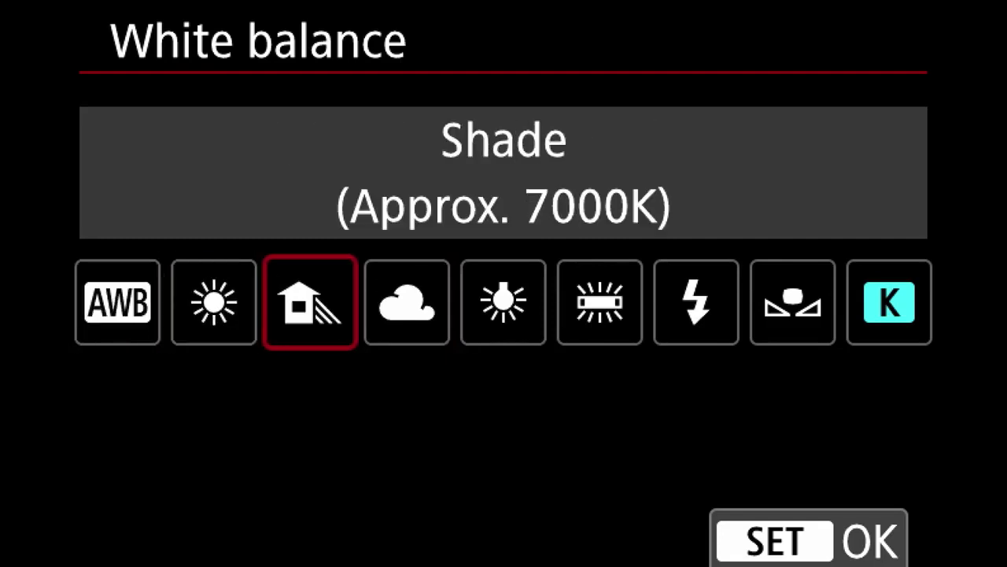
key("Right")
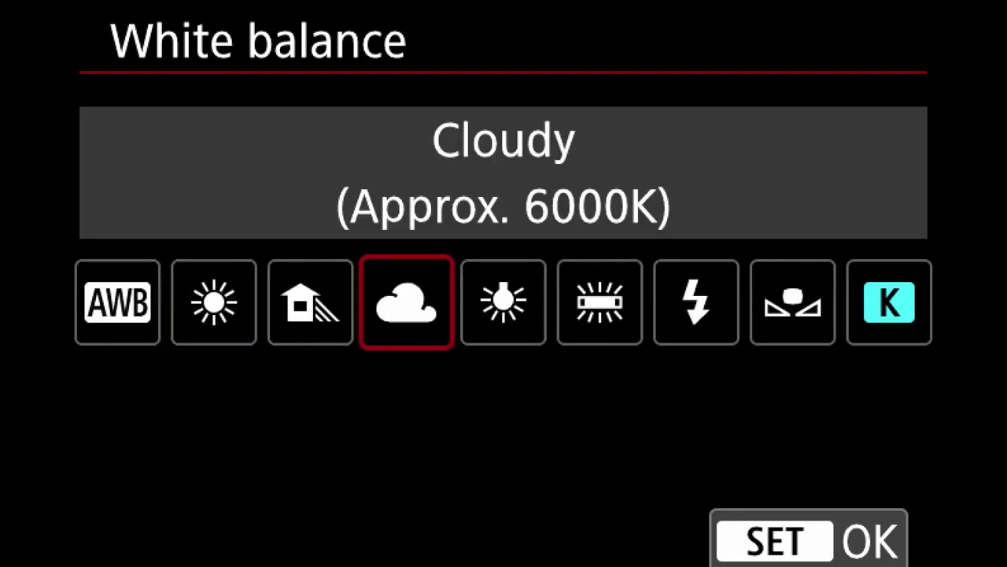
key("Right")
key("Right")
key("Right")
key("Left")
key("Left")
key("Left")
key("Left")
key("Left")
key("Right")
key("Right")
key("Right")
key("Right")
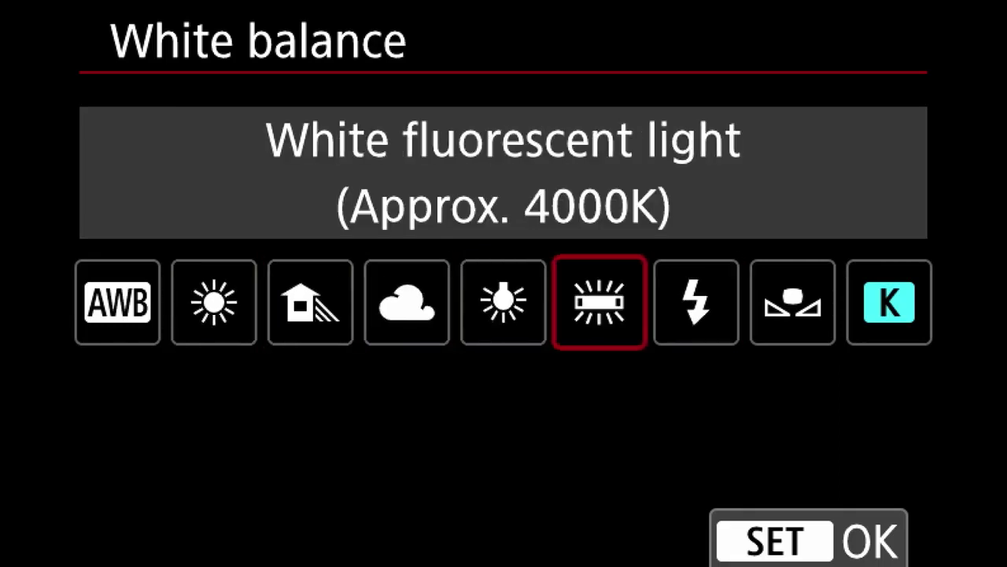
key("Right")
key("Right")
key("Right")
key("Return")
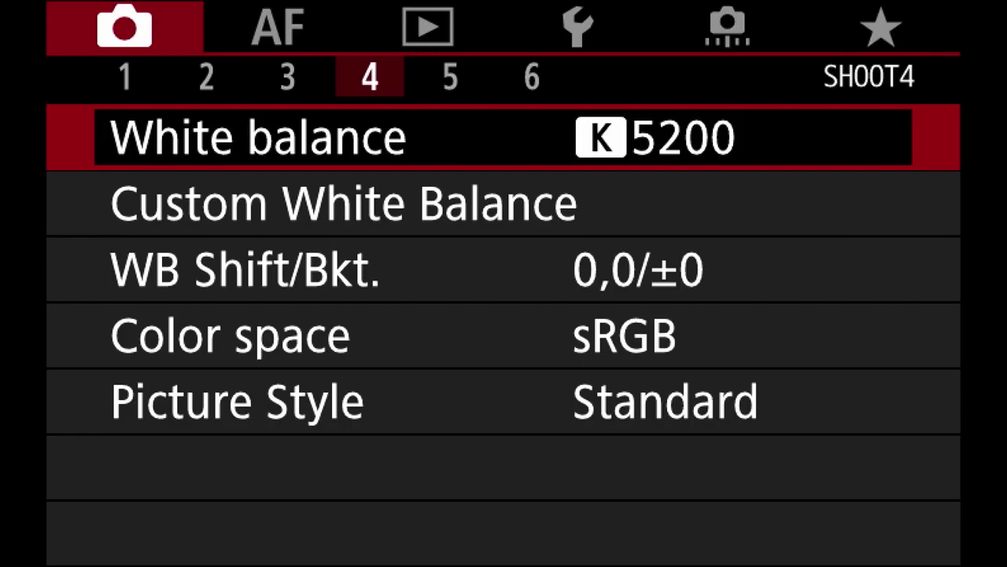
key("Down")
- Reopen white balance, preview the Custom option, and back out keeping K 5200
key("Return")
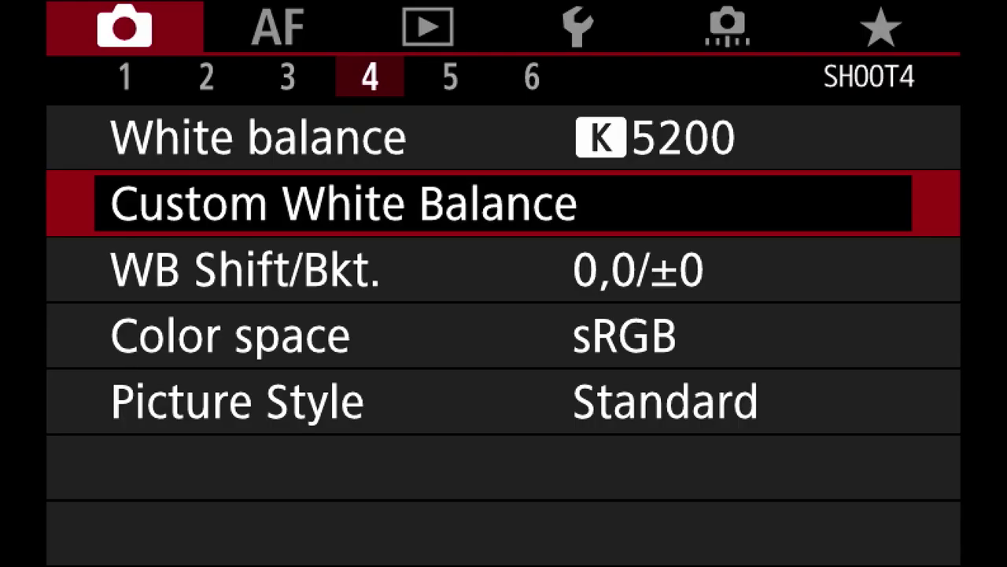
key("Up")
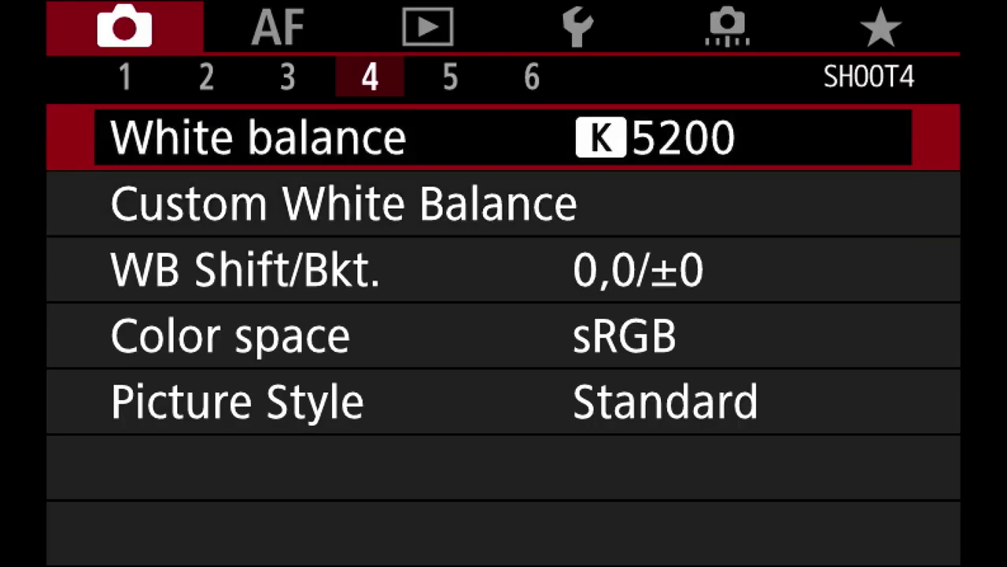
key("Return")
key("Left")
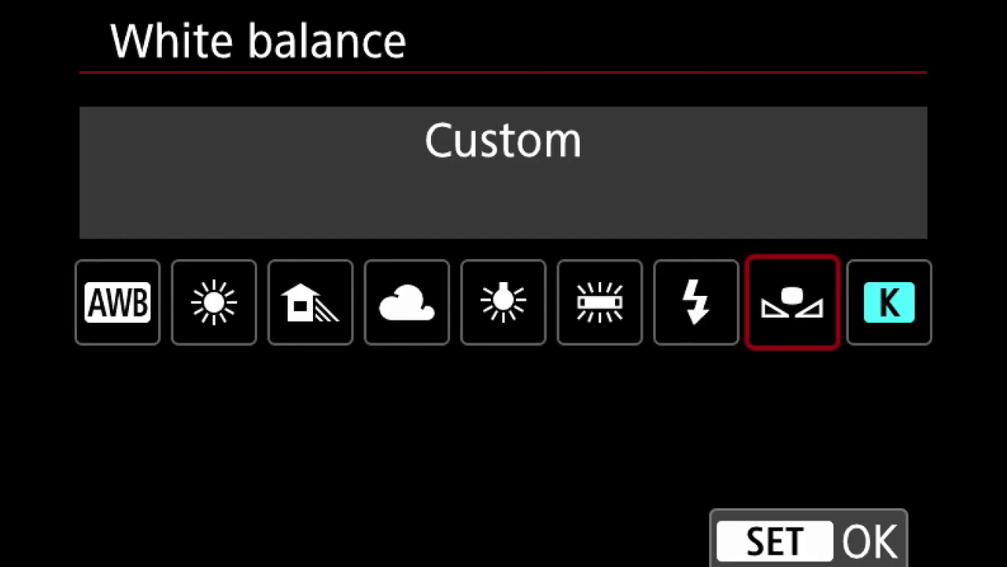
key("Escape")
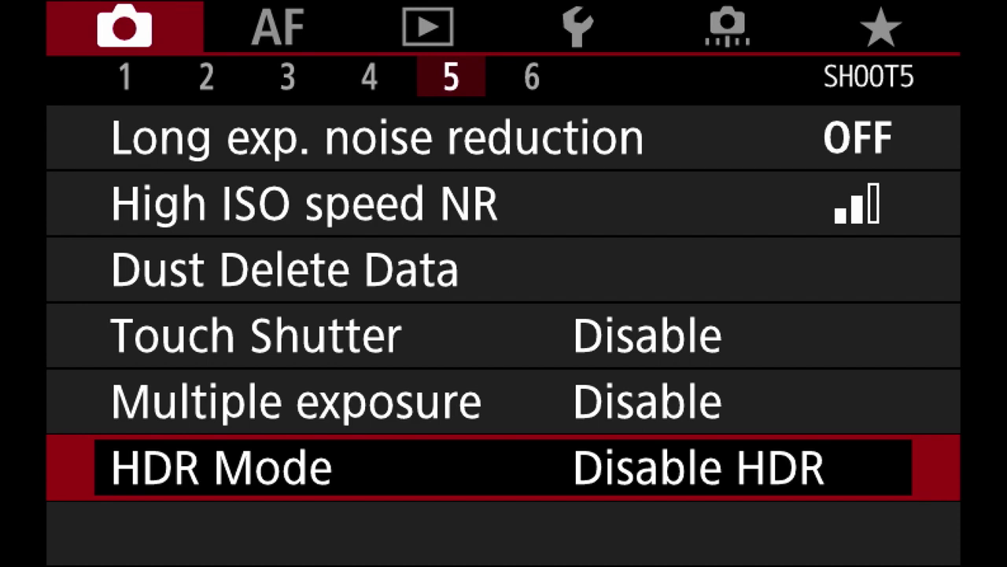
- On SHOOT6, look over the anti-flicker and silent live view shooting settings
key("Right")
key("Up")
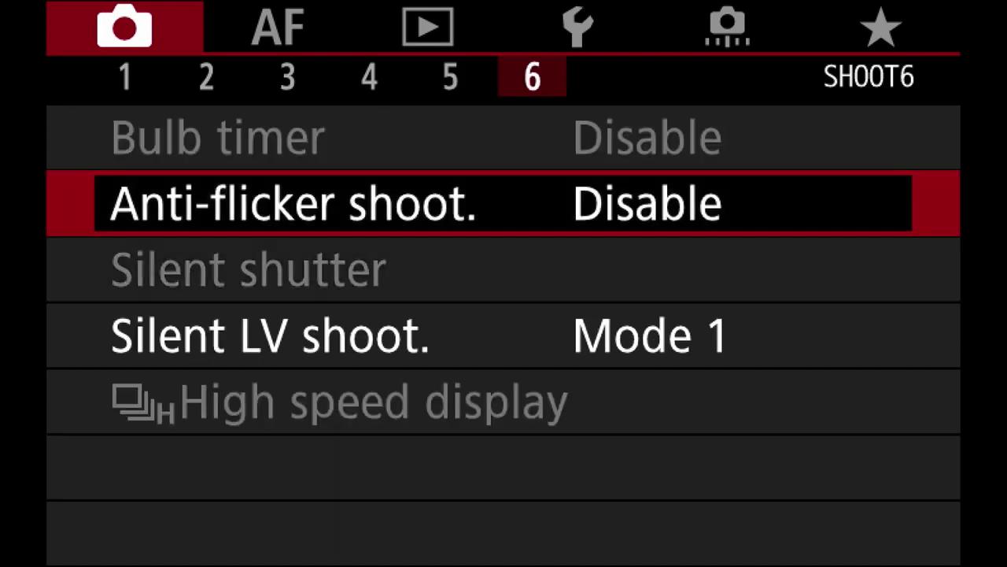
key("Down")
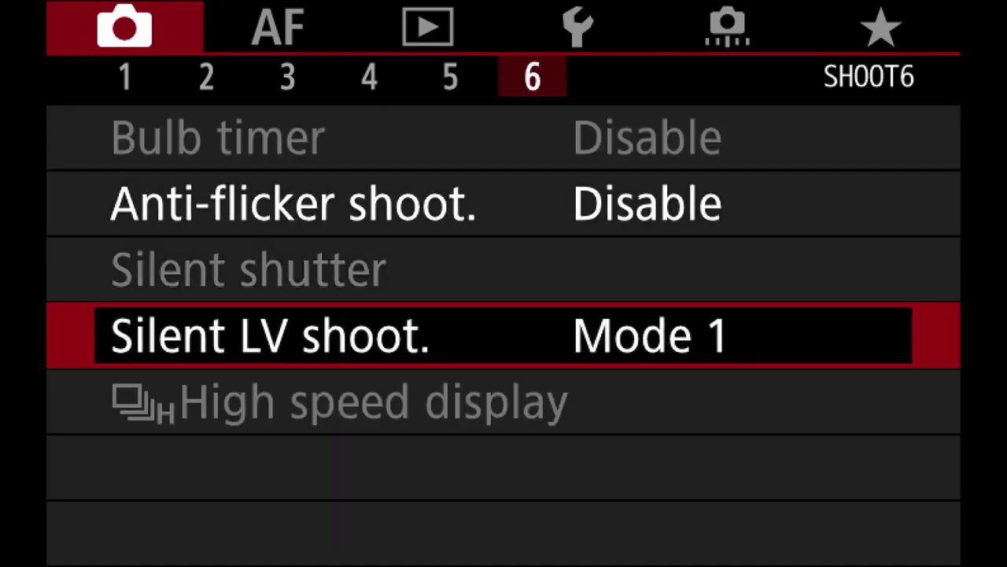
key("Return")
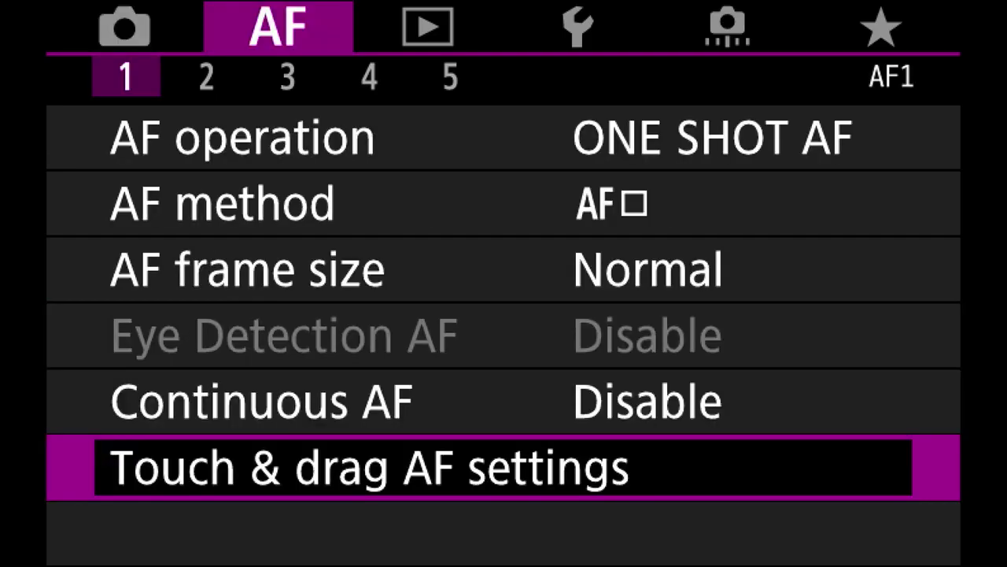
- On AF1, keep AF operation at ONE SHOT AF after previewing Servo AF
key("Up")
key("Up")
key("Up")
key("Up")
key("Up")
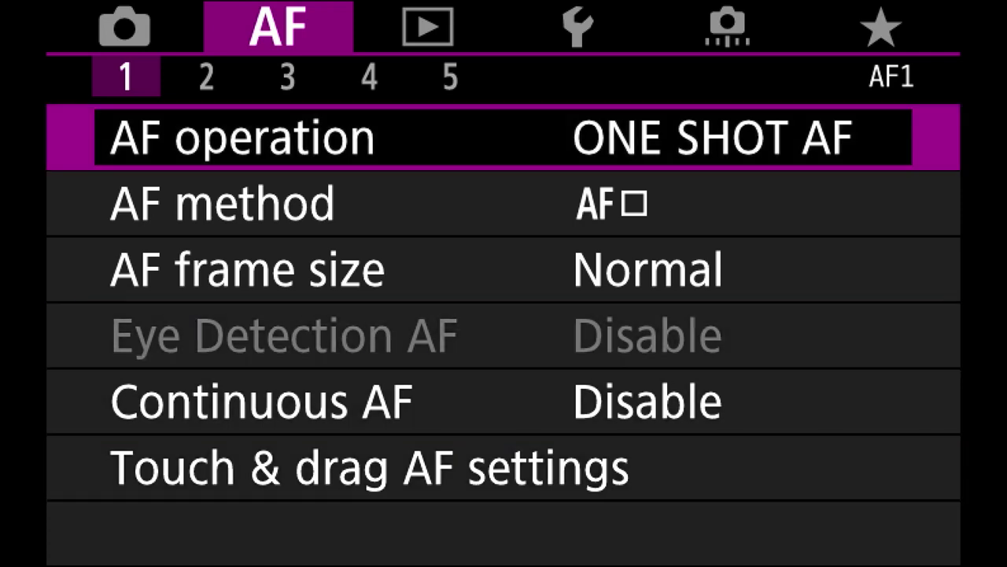
key("Return")
key("Right")
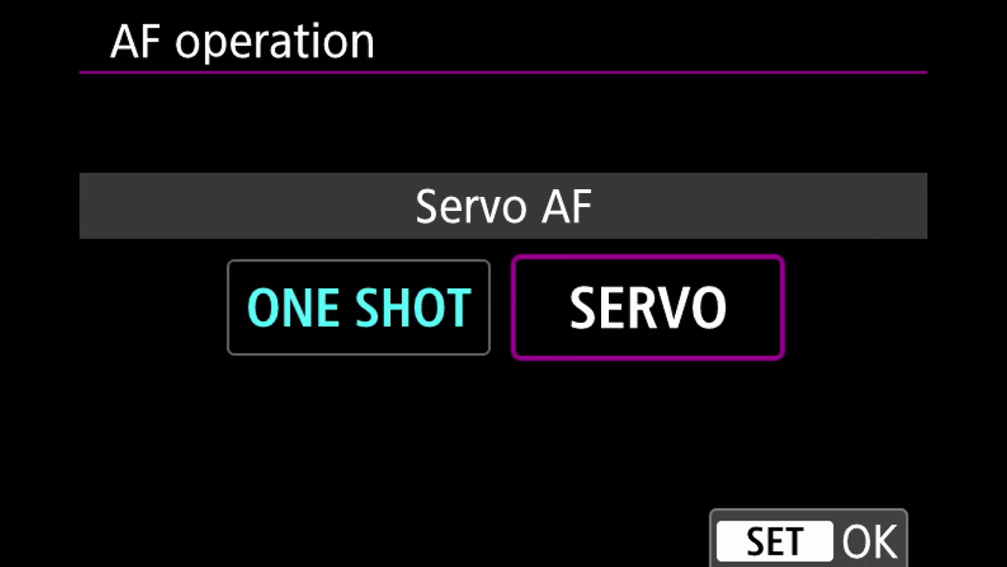
key("Left")
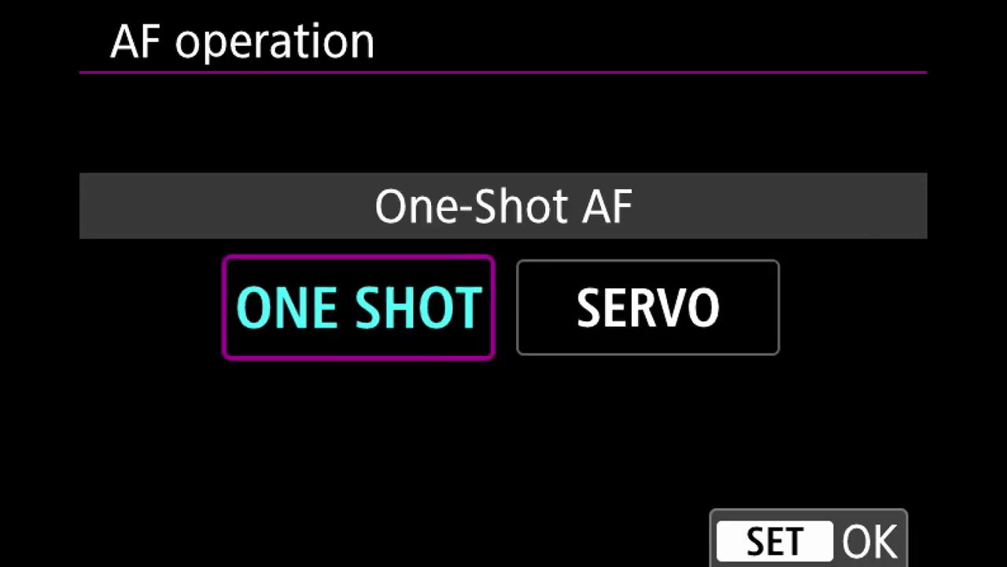
key("Return")
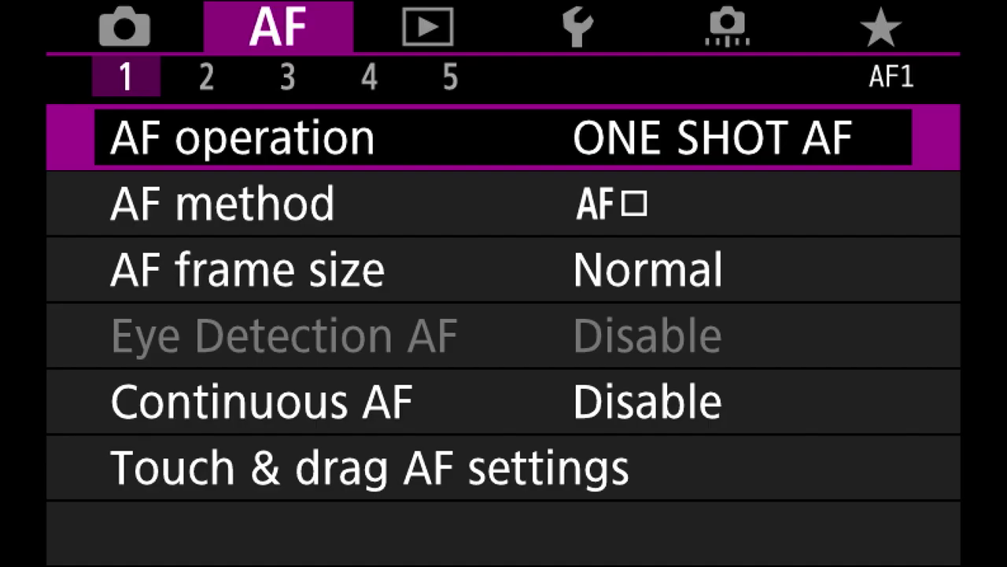
key("Down")
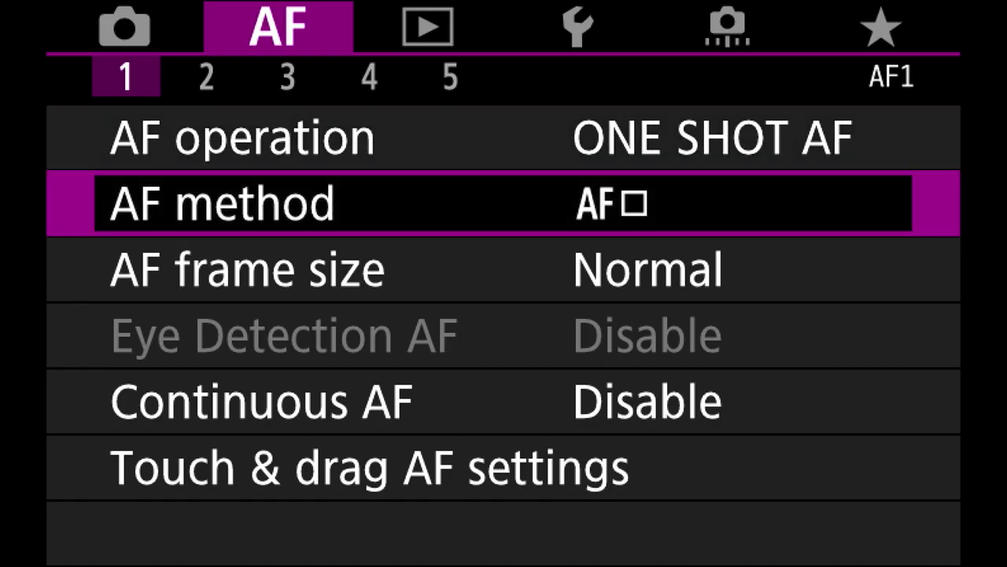
- Compare the face tracking and expanded AF area methods, then confirm 1-point AF
key("Return")
key("Left")
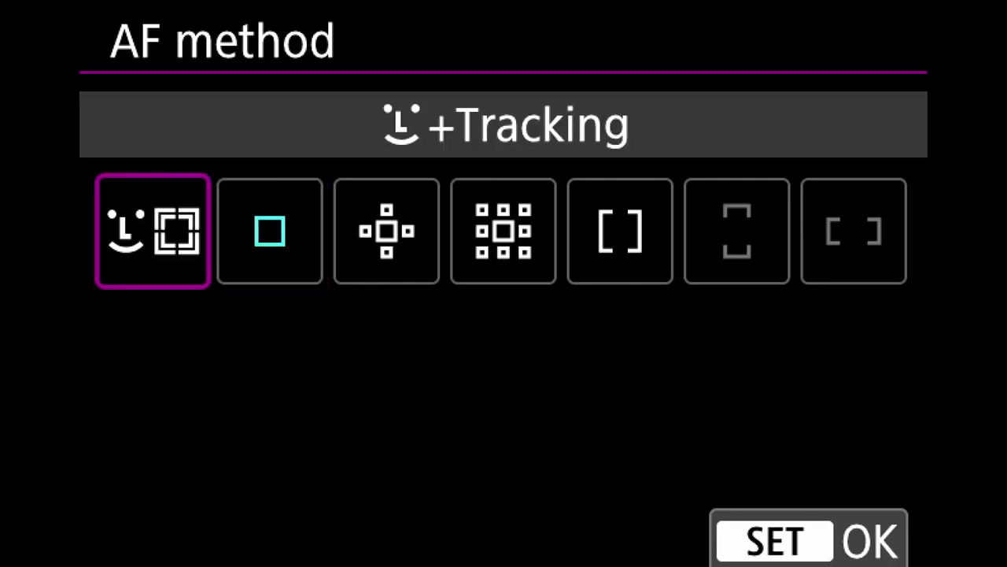
key("Right")
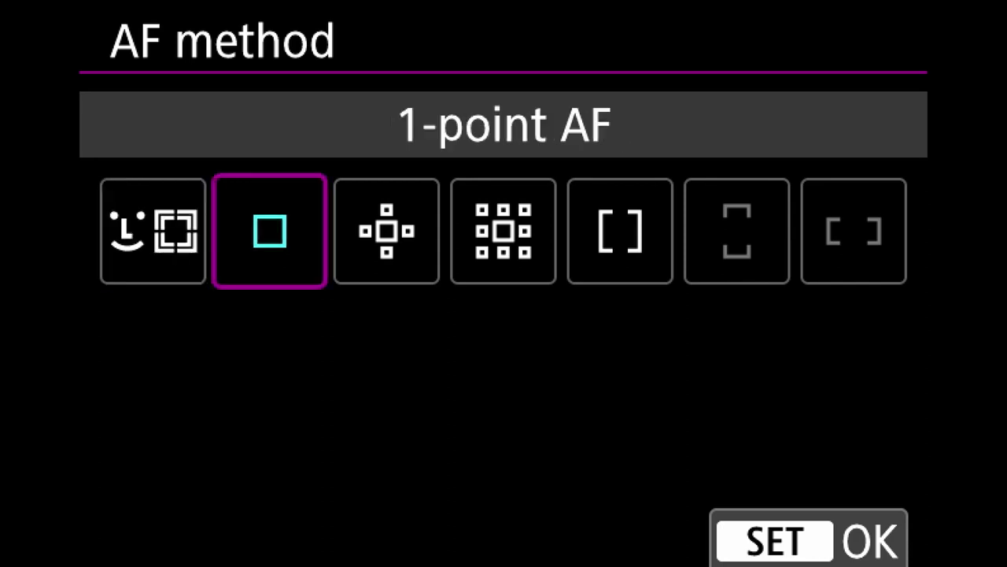
key("Right")
key("Right")
key("Left")
key("Left")
key("Return")
- Check AF frame size stays Normal and AF operation stays One-Shot AF
key("Down")
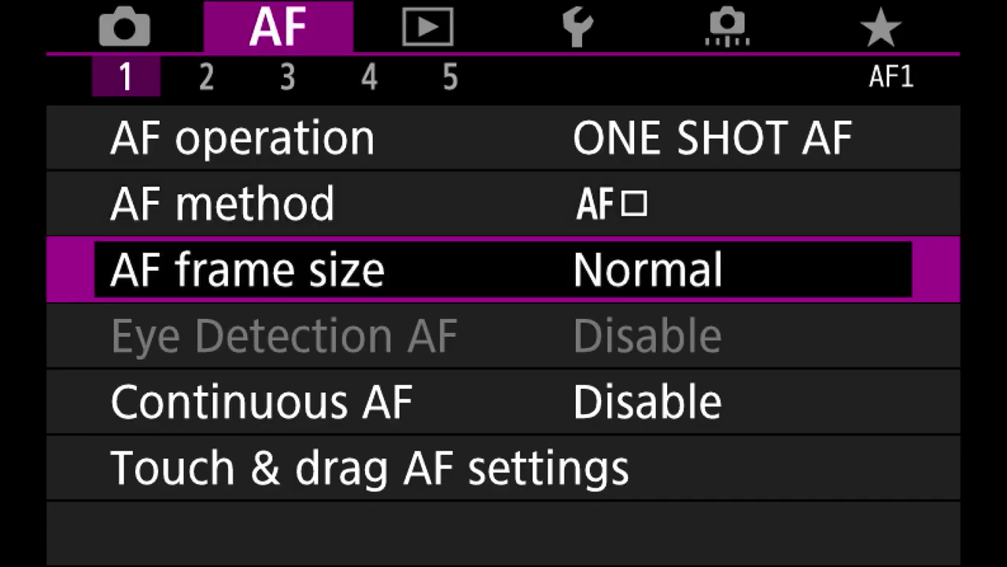
key("Return")
key("Return")
key("Down")
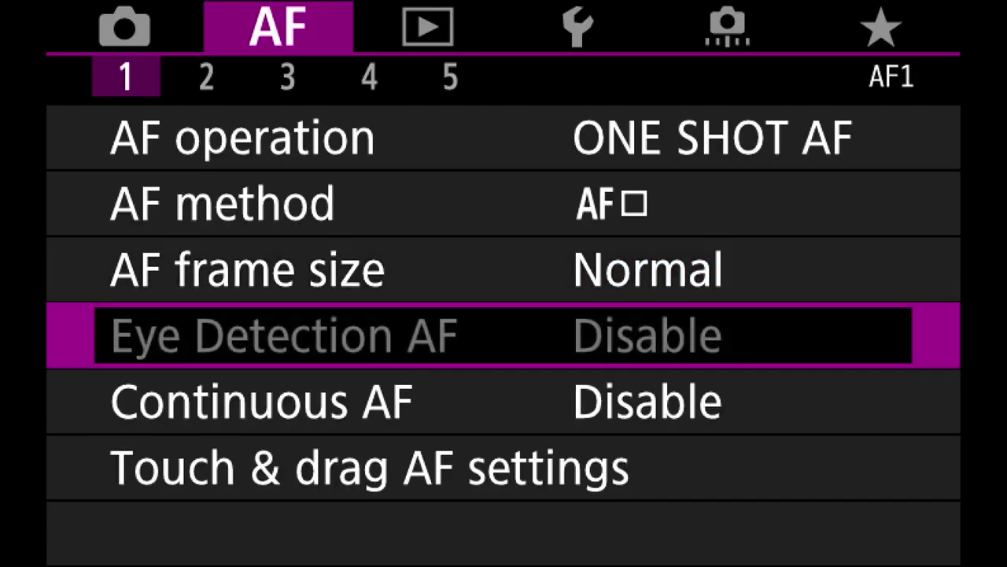
key("Down")
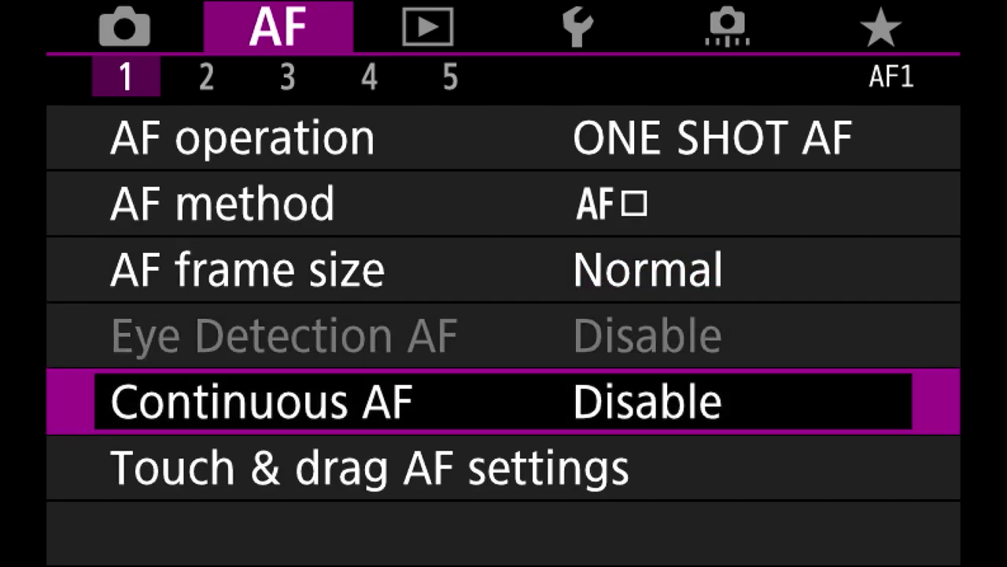
key("Up")
key("Up")
key("Up")
key("Up")
key("Return")
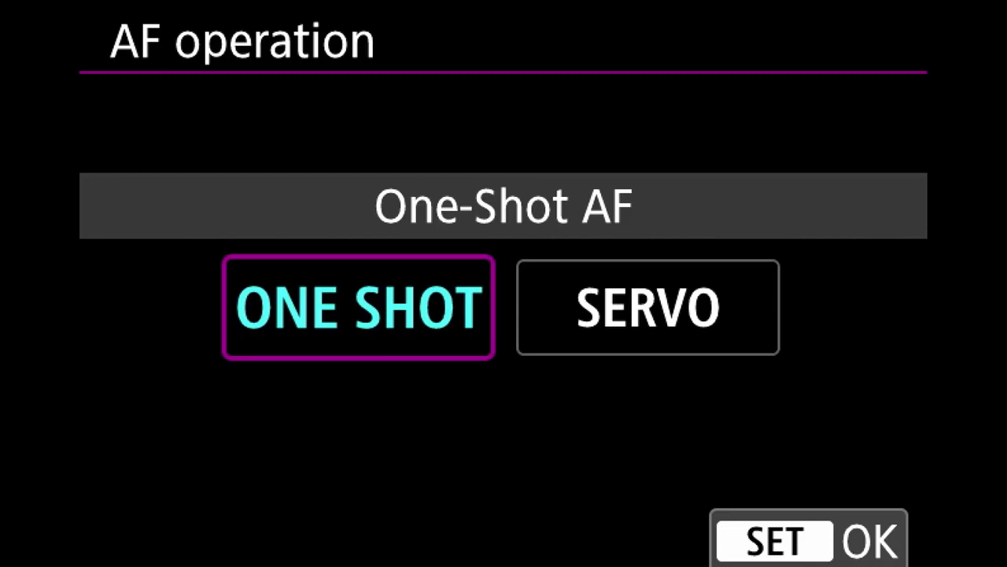
key("Return")
- Set Continuous AF to Enable and exit to live view
key("Down")
key("Down")
key("Down")
key("Down")
key("Return")
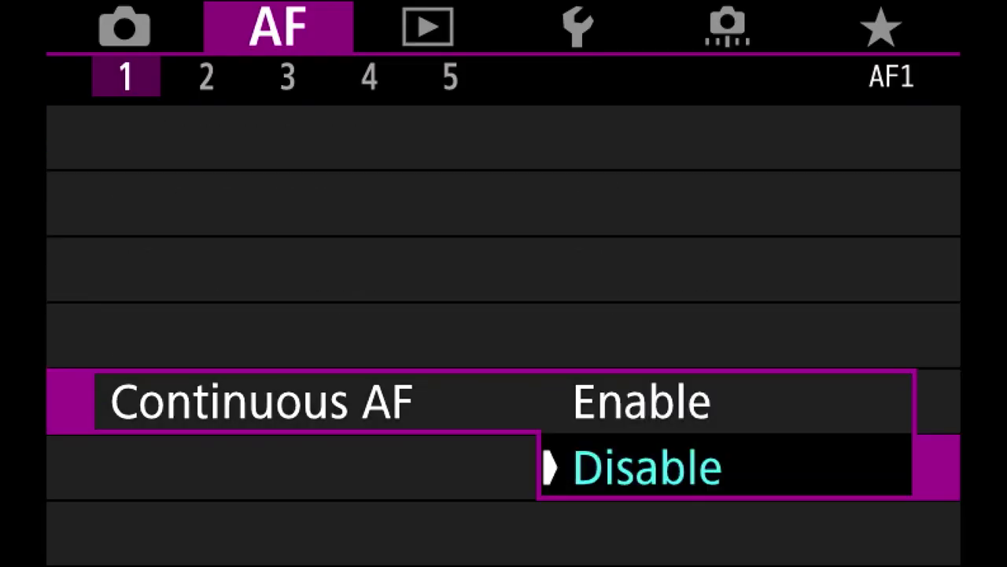
key("Up")
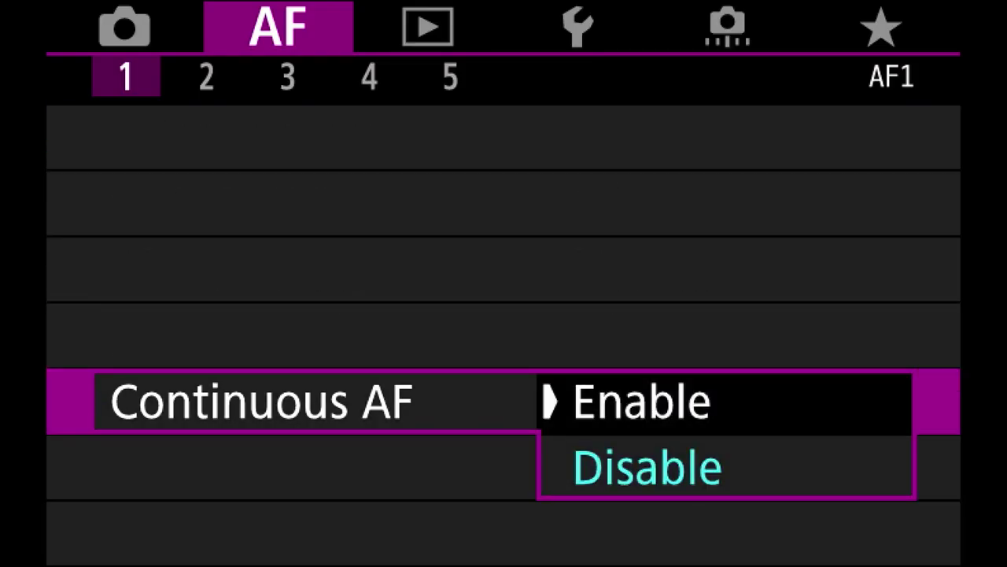
key("Return")
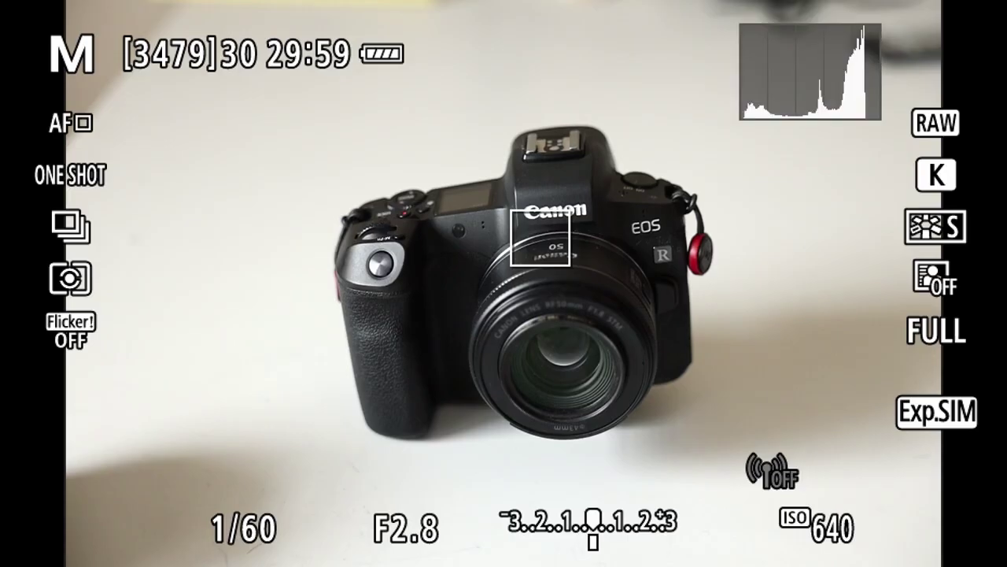
- Move the AF point around live view and place it on the Canon logo
key("Up")
key("Up")
key("Up")
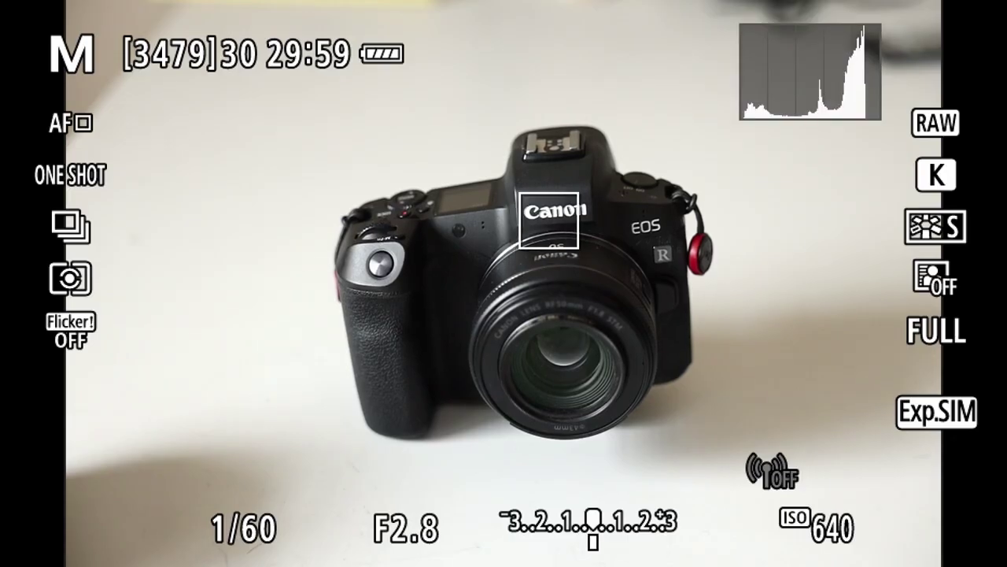
key("Left")
key("Left")
key("Left")
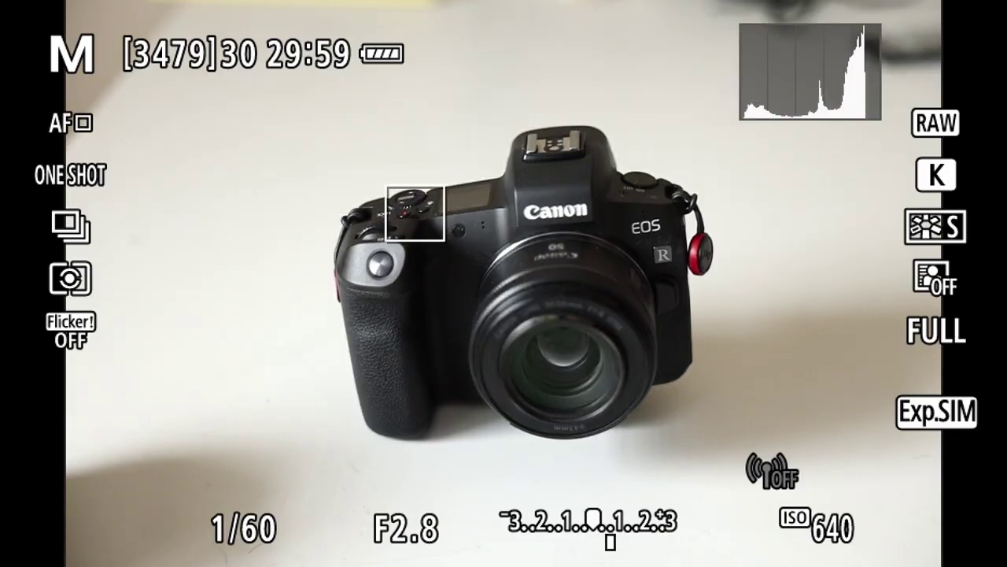
key("Right")
left_click(549, 213)
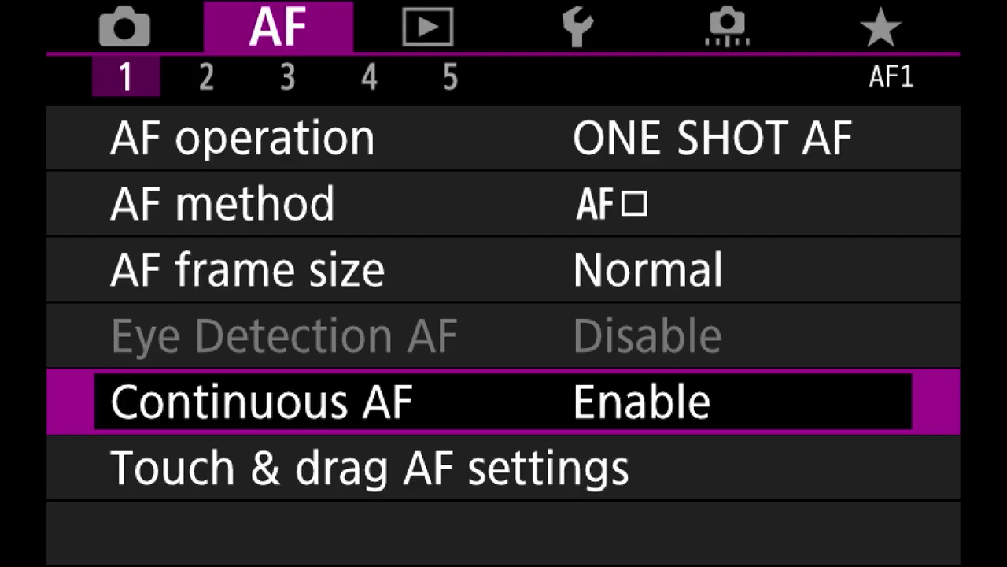
- Set Continuous AF to Disable
key("Return")
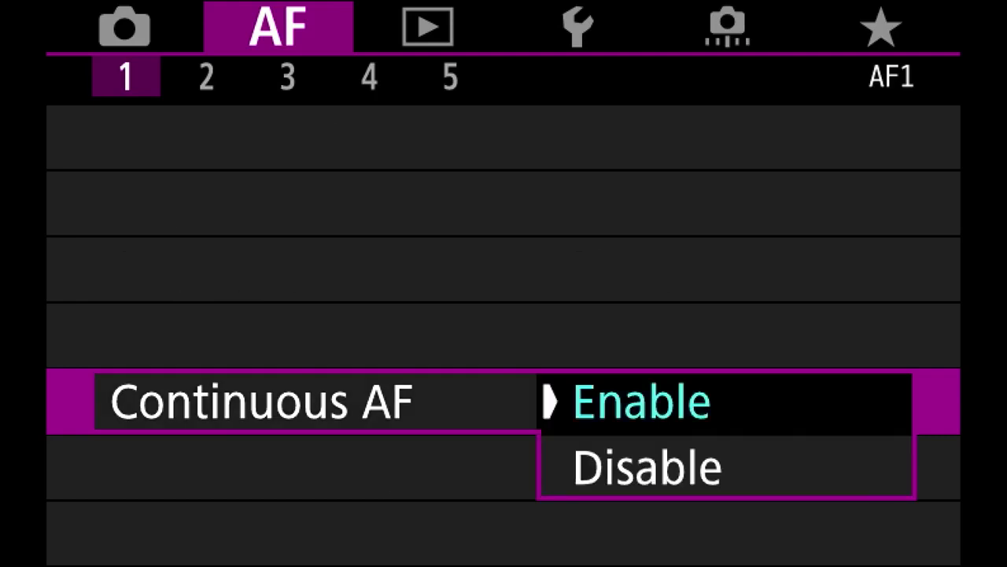
key("Down")
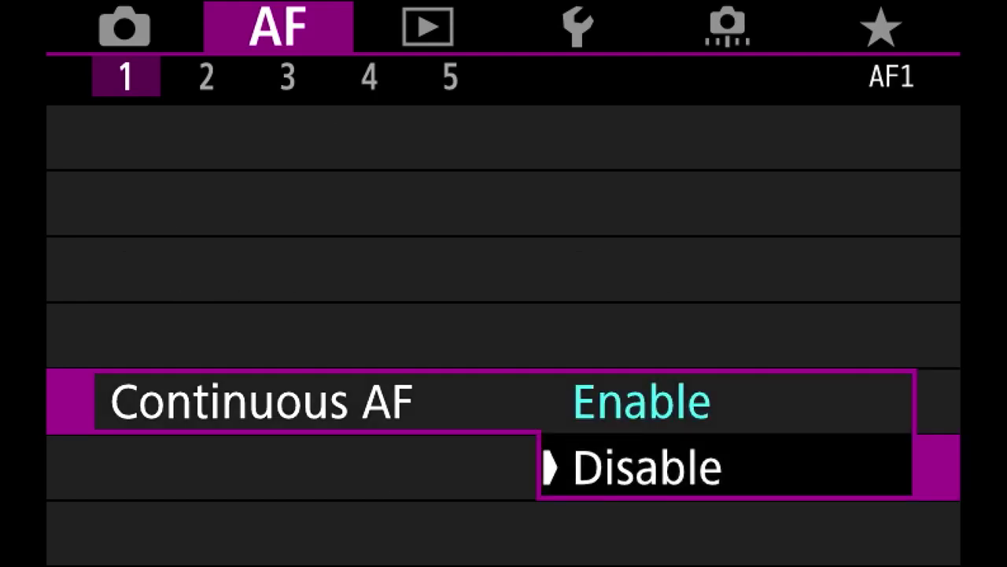
key("Return")
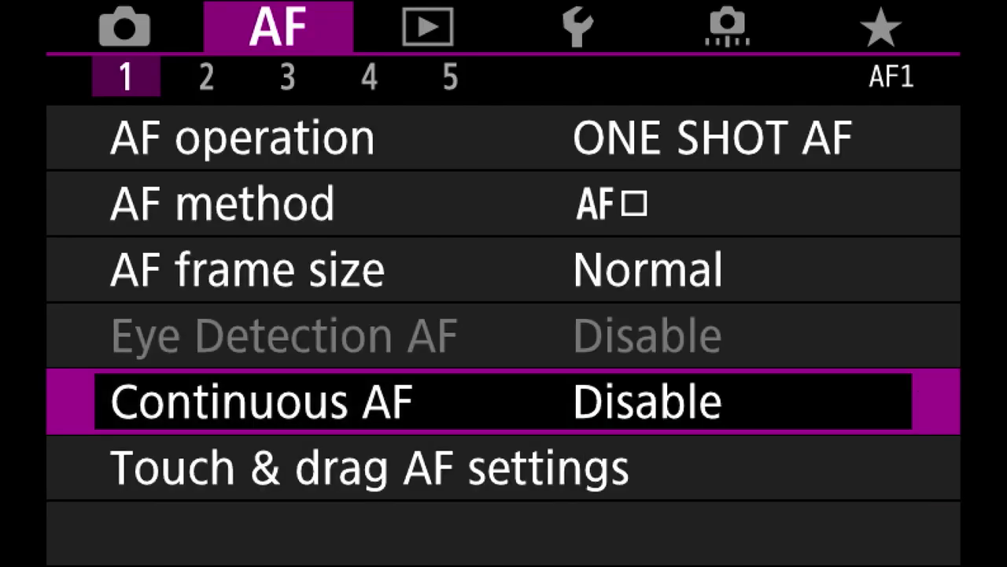
key("Down")
- Keep touch & drag AF enabled and review its positioning method and active touch area
key("Return")
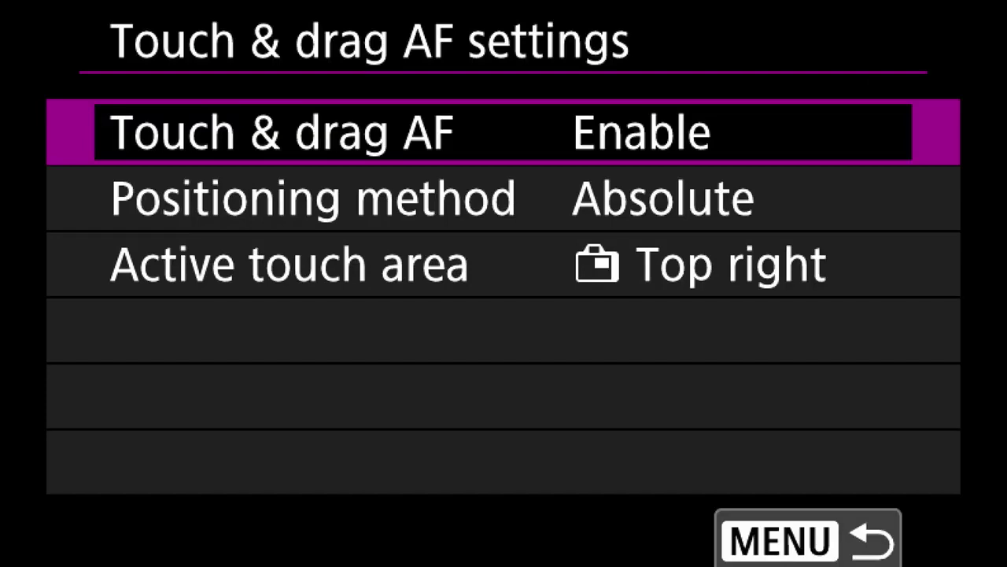
key("Return")
key("Return")
key("Down")
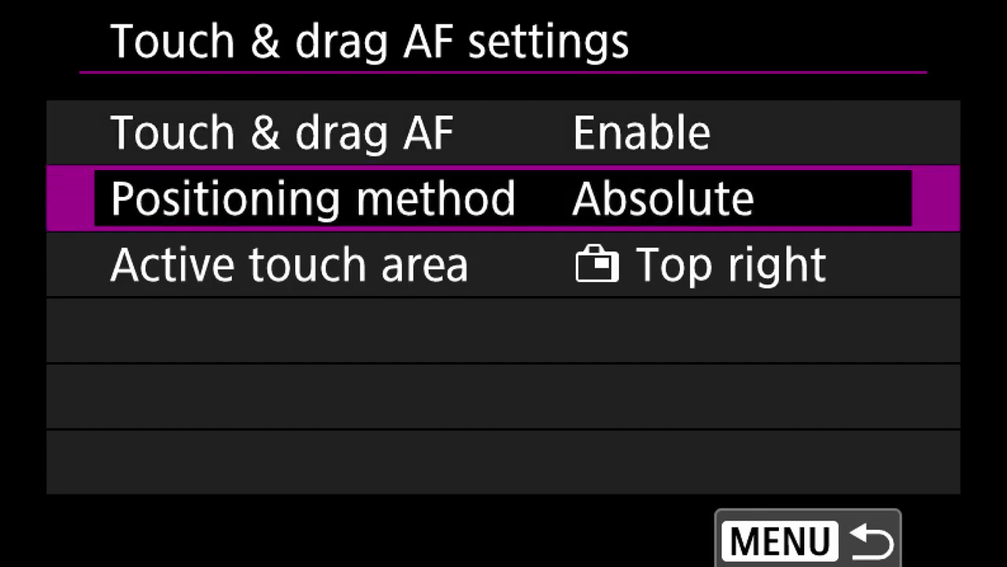
key("Down")
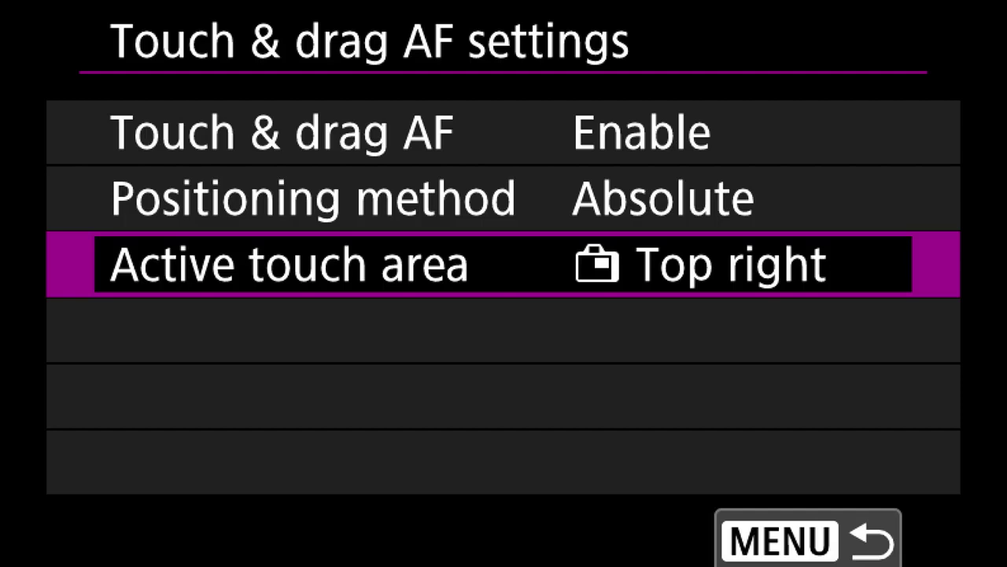
key("Escape")
- Confirm Absolute as the touch & drag AF positioning method, then go to the AF2 page
key("Return")
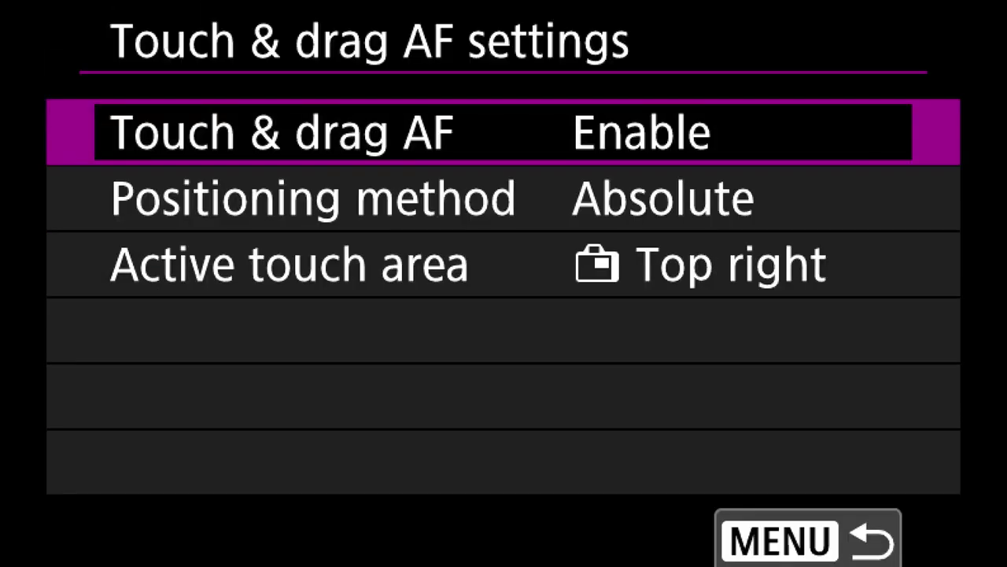
key("Down")
key("Return")
key("Down")
key("Up")
key("Return")
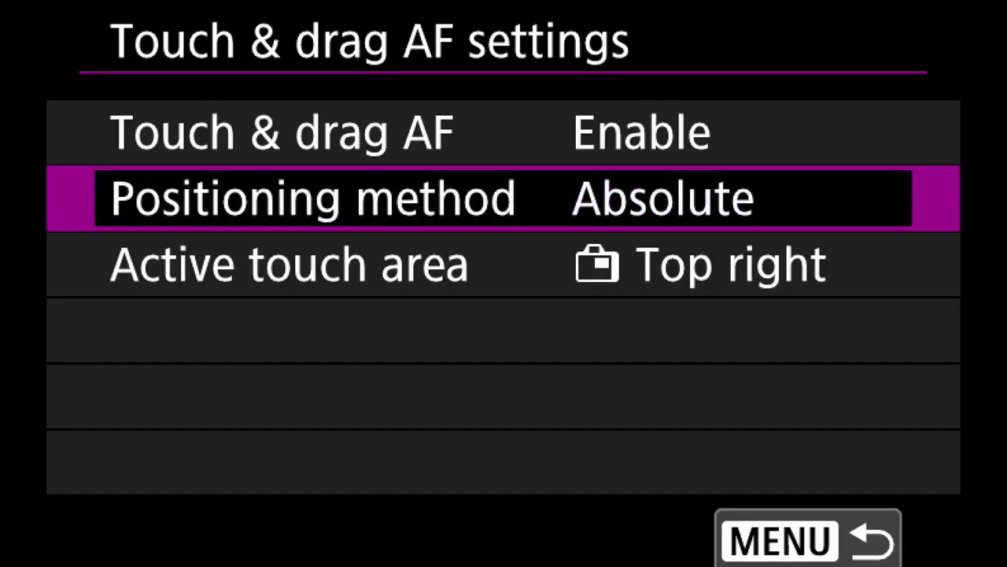
key("Escape")
key("Right")
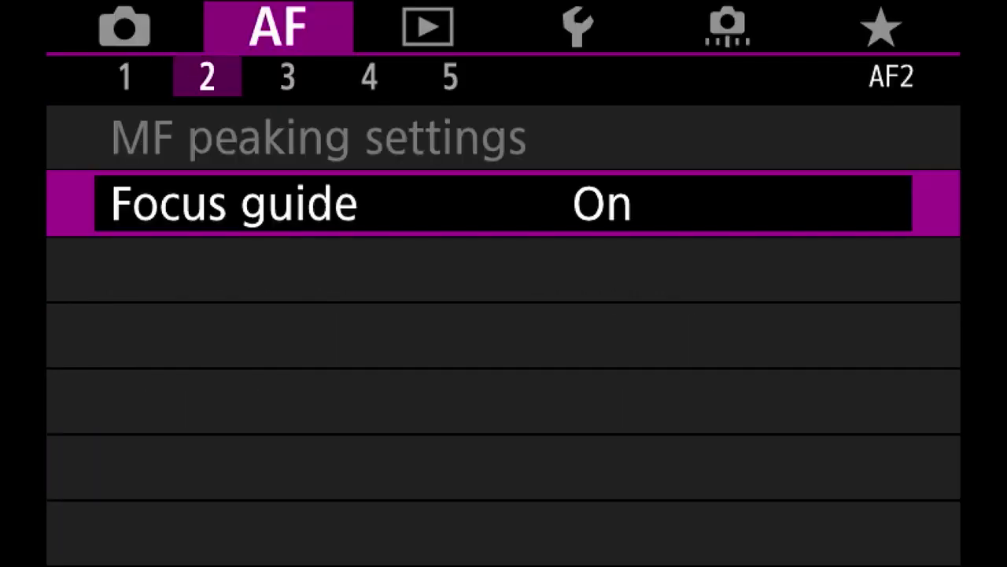
- Review the AF3 page: Tracking sensitivity, Accel./decel. tracking and AF pt auto switching
key("Right")
key("Up")
key("Up")
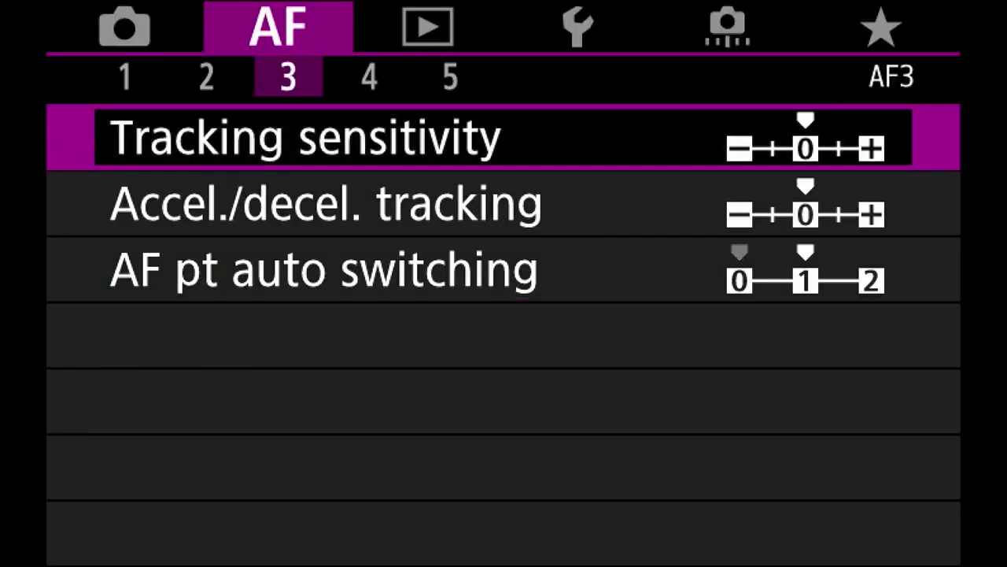
key("Down")
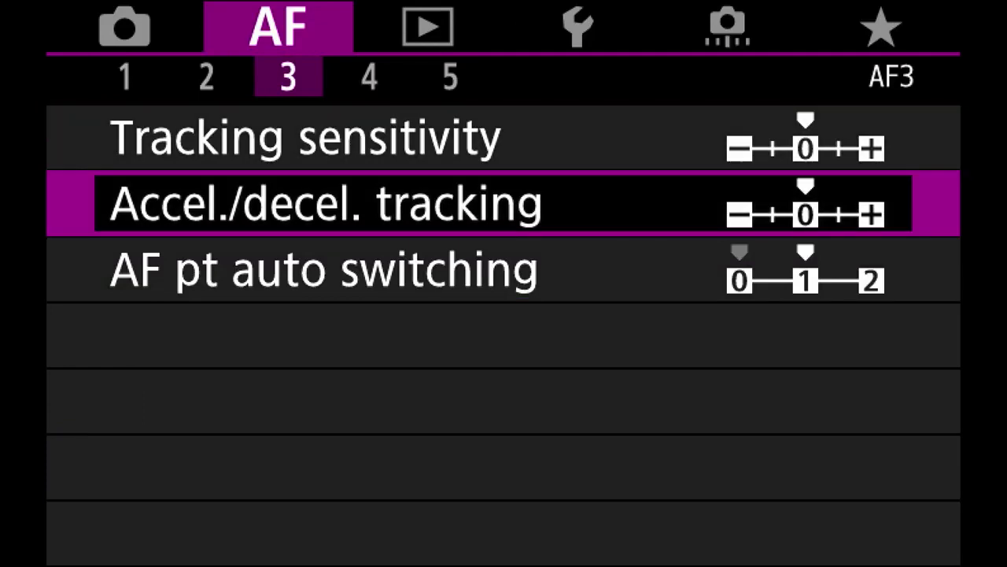
key("Down")
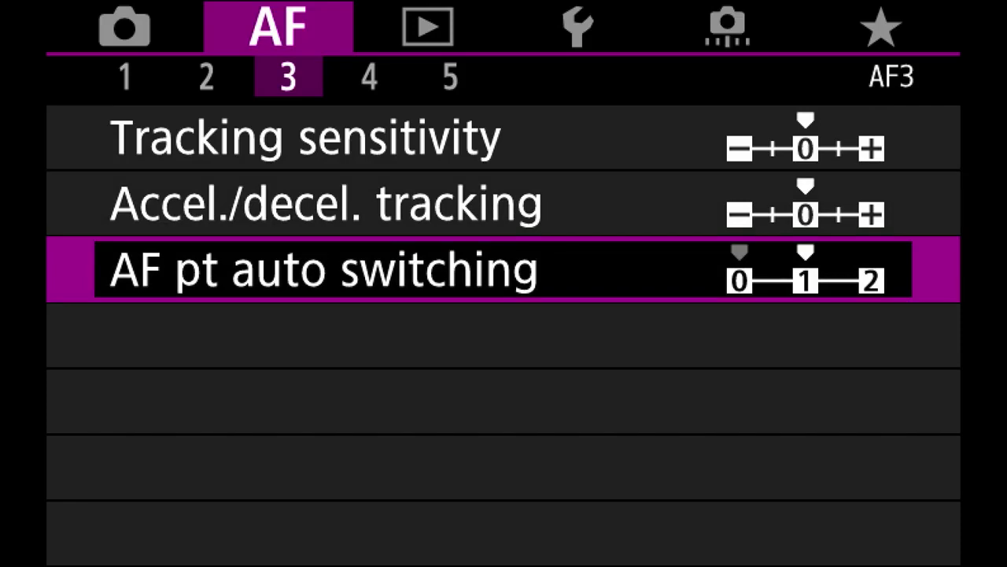
- Review the AF4 page, leave One-Shot AF release priority on Focus, and go to AF5
key("Right")
key("Up")
key("Up")
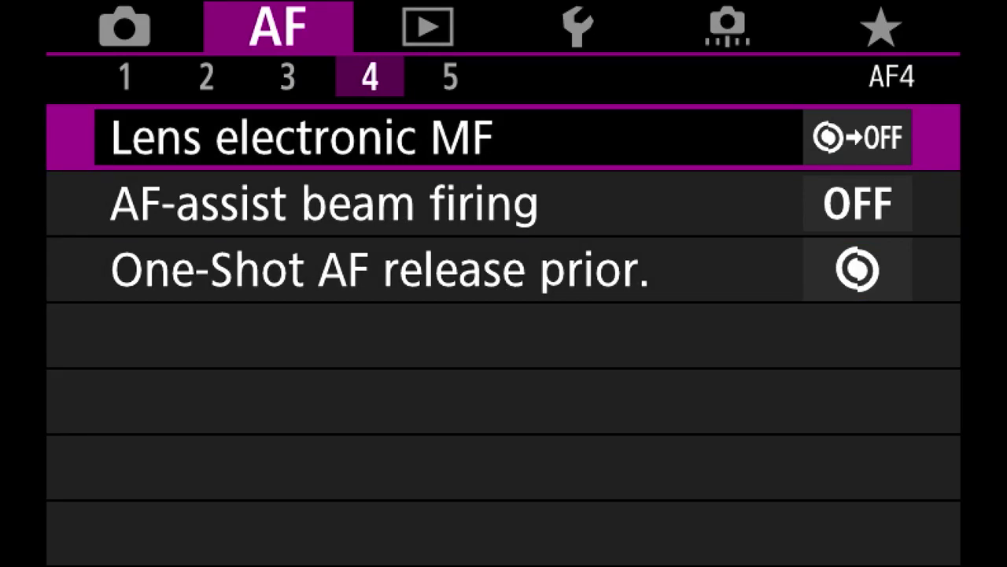
key("Down")
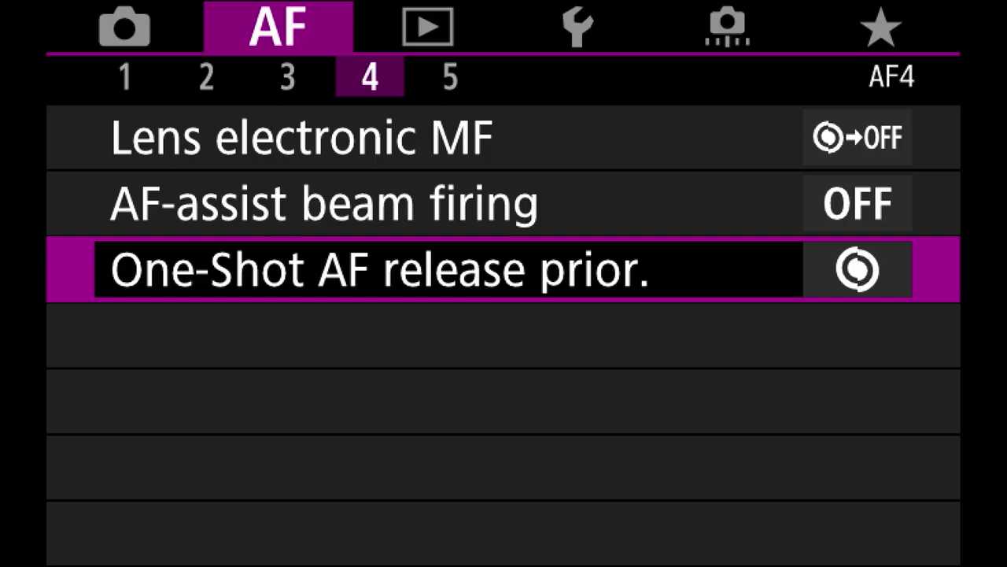
key("Return")
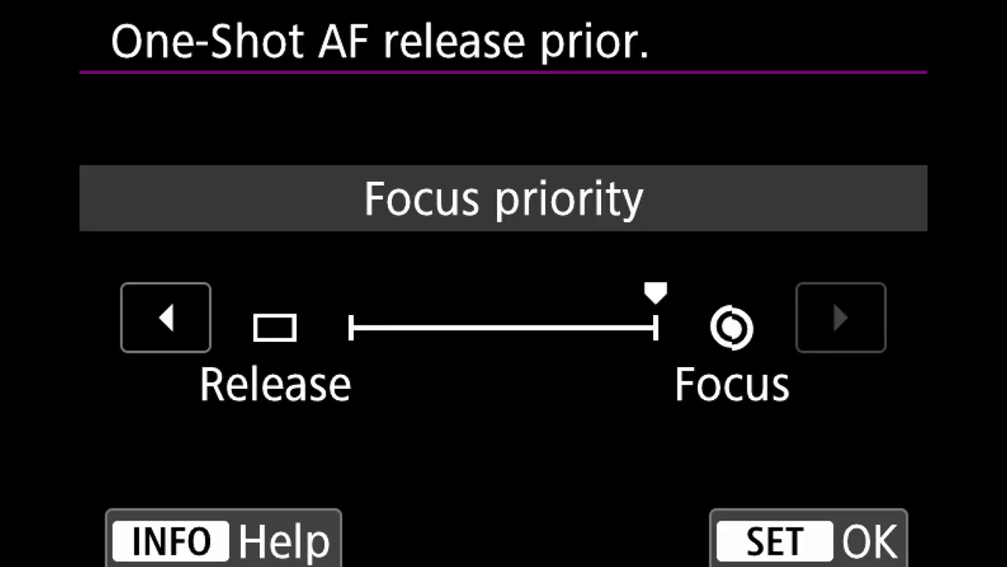
key("Return")
key("Right")
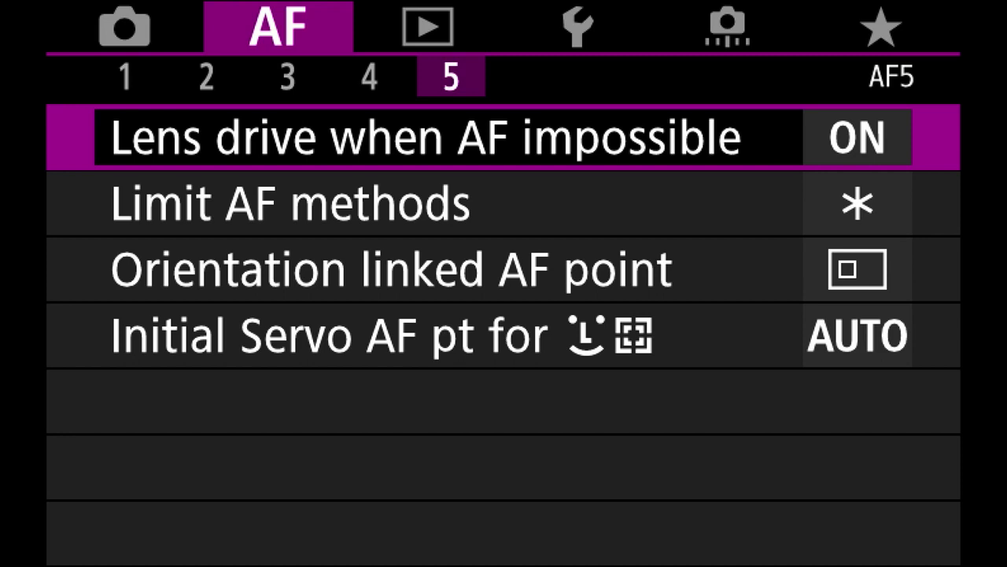
key("Return")
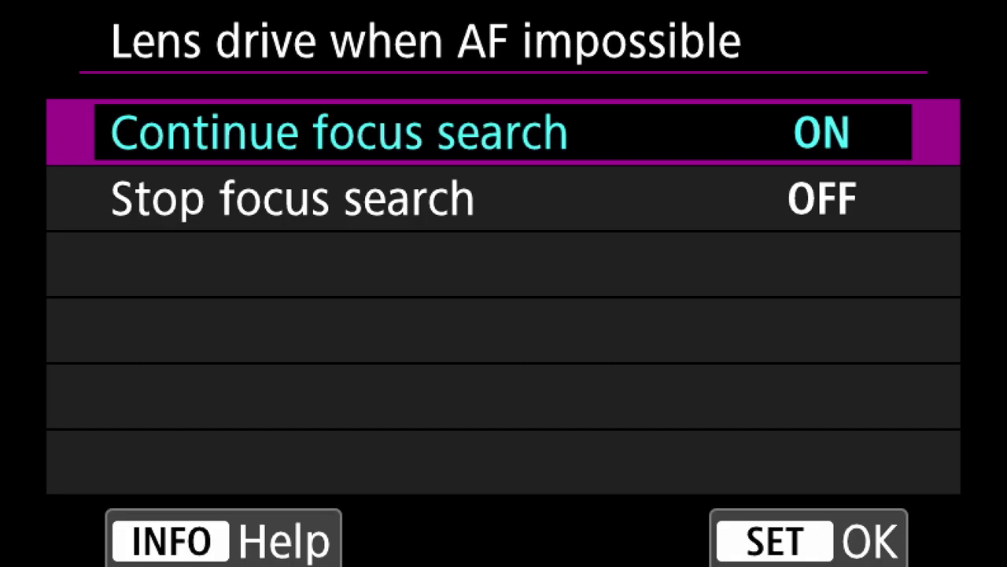
key("Return")
left_click(291, 204)
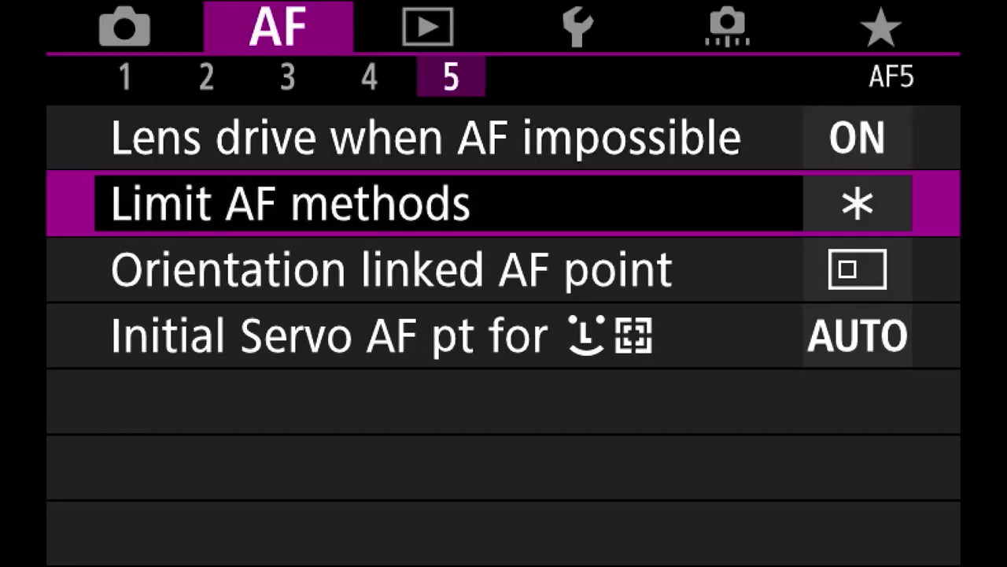
key("Return")
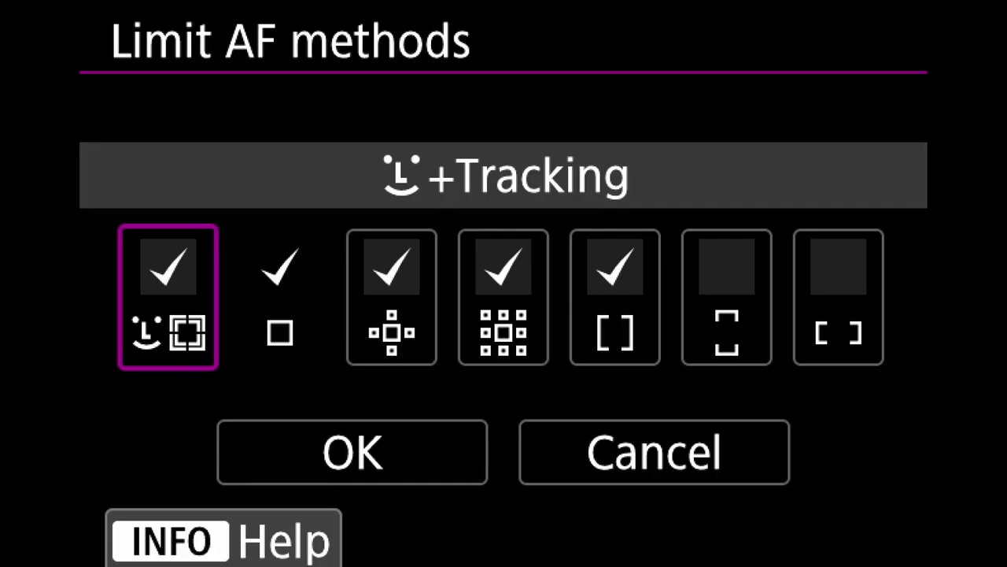
left_click(392, 297)
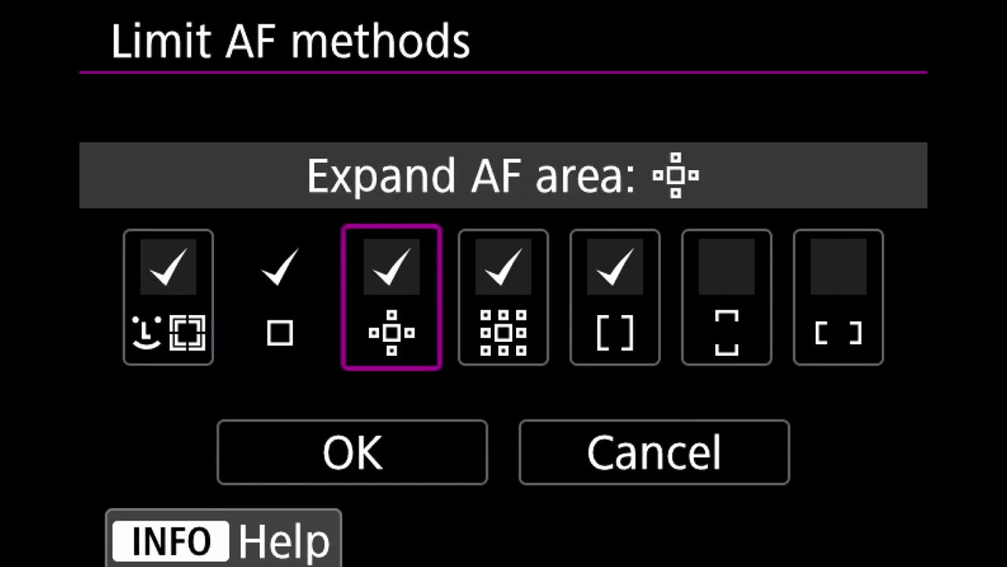
left_click(503, 297)
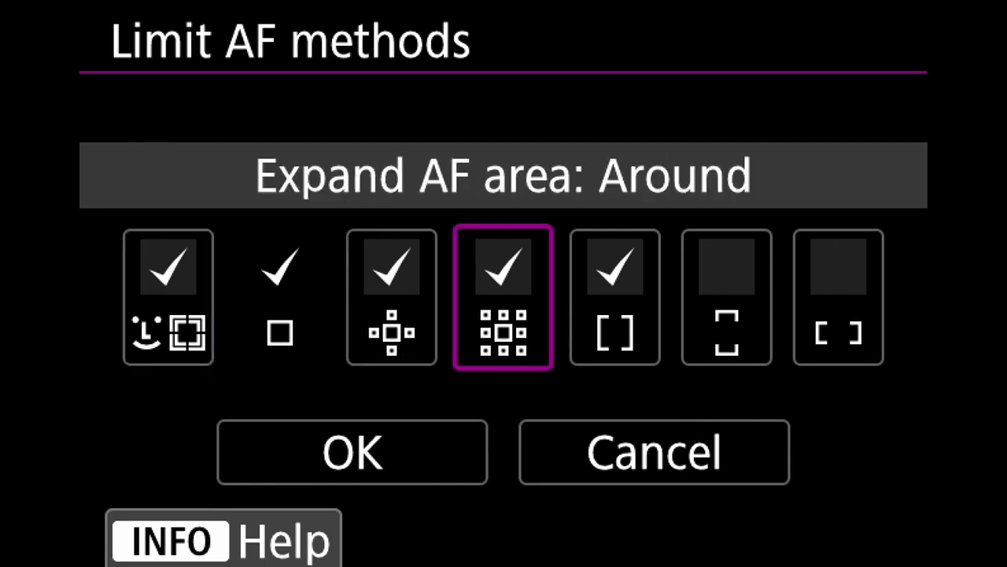
left_click(615, 298)
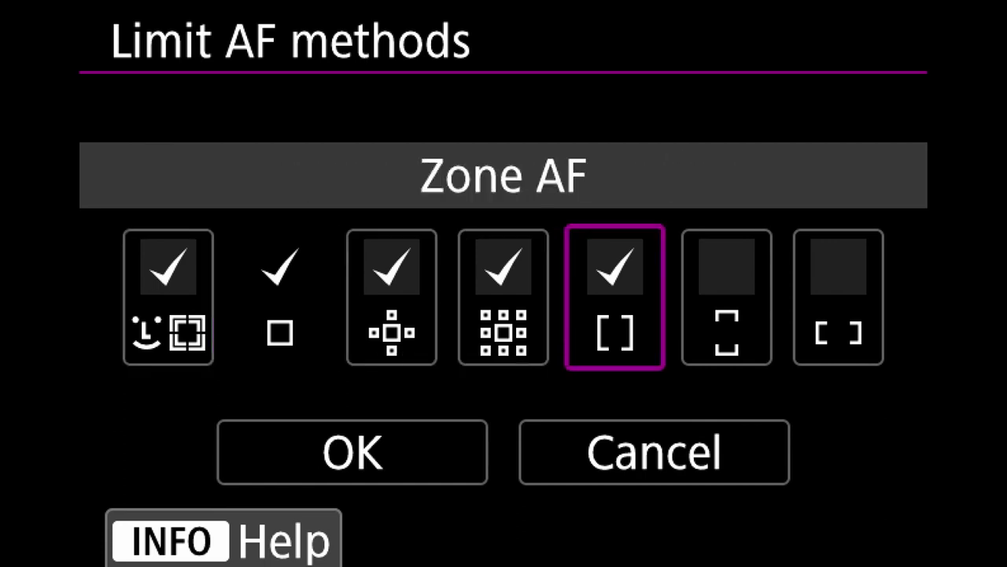
left_click(726, 297)
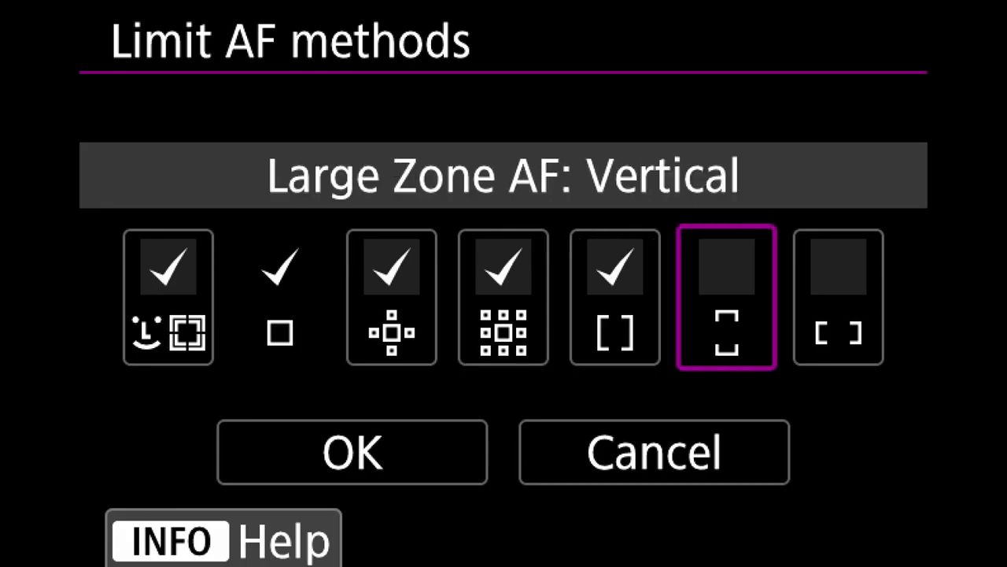
left_click(838, 298)
left_click(727, 297)
left_click(654, 453)
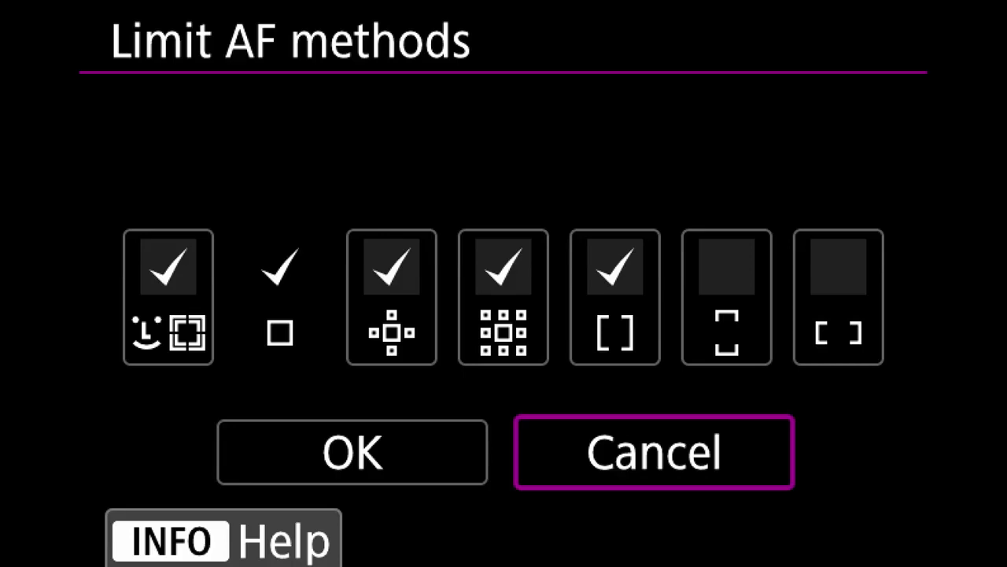
key("Return")
left_click(391, 269)
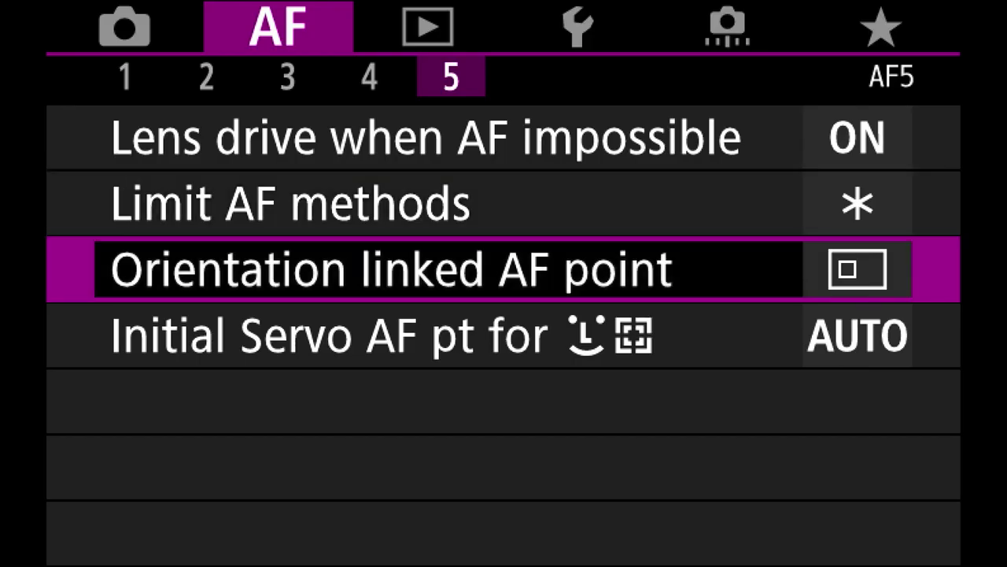